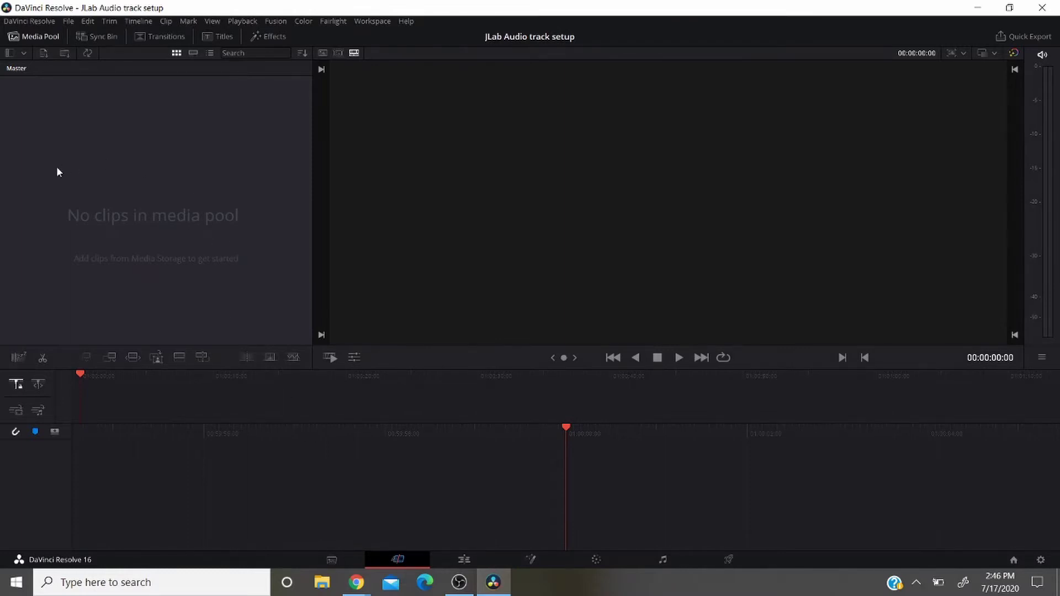
From the media pool, create a new timeline named 'Audio Test' with a Mono audio track type
right_click(100, 243)
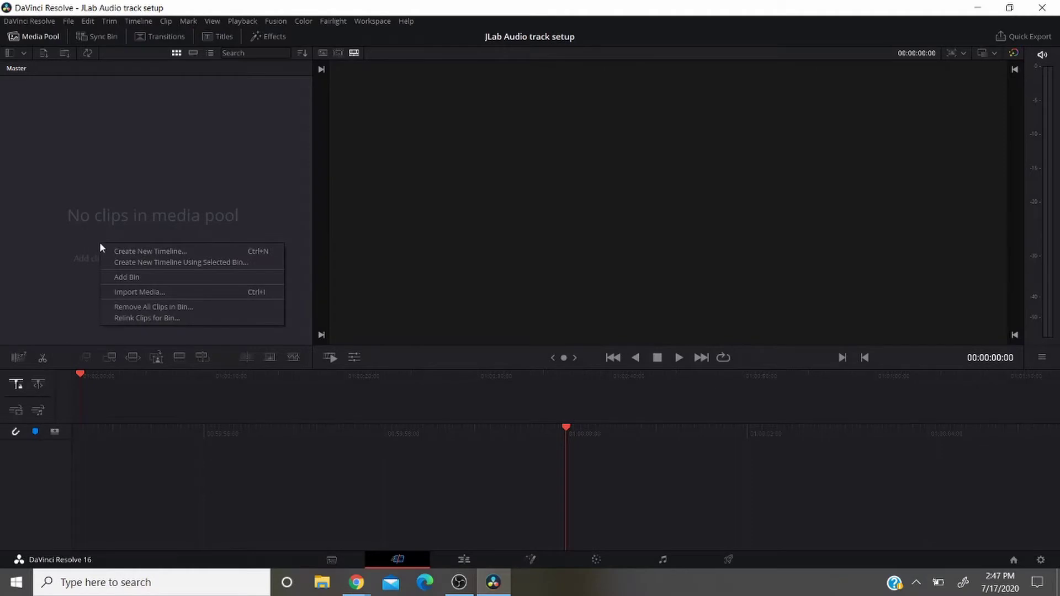
left_click(117, 252)
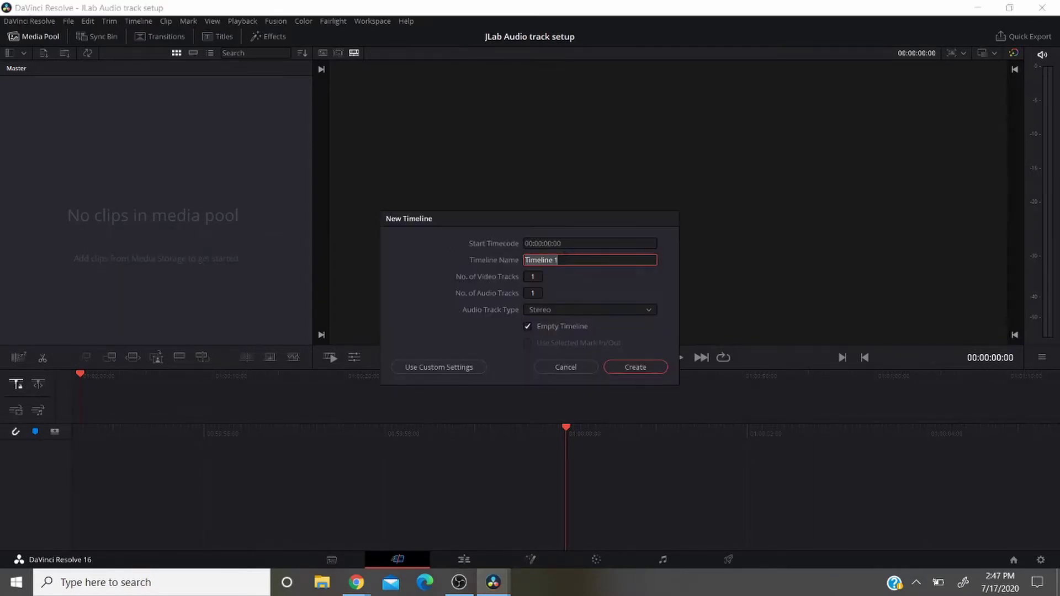
key("BackSpace")
type("Audio Test")
left_click(567, 311)
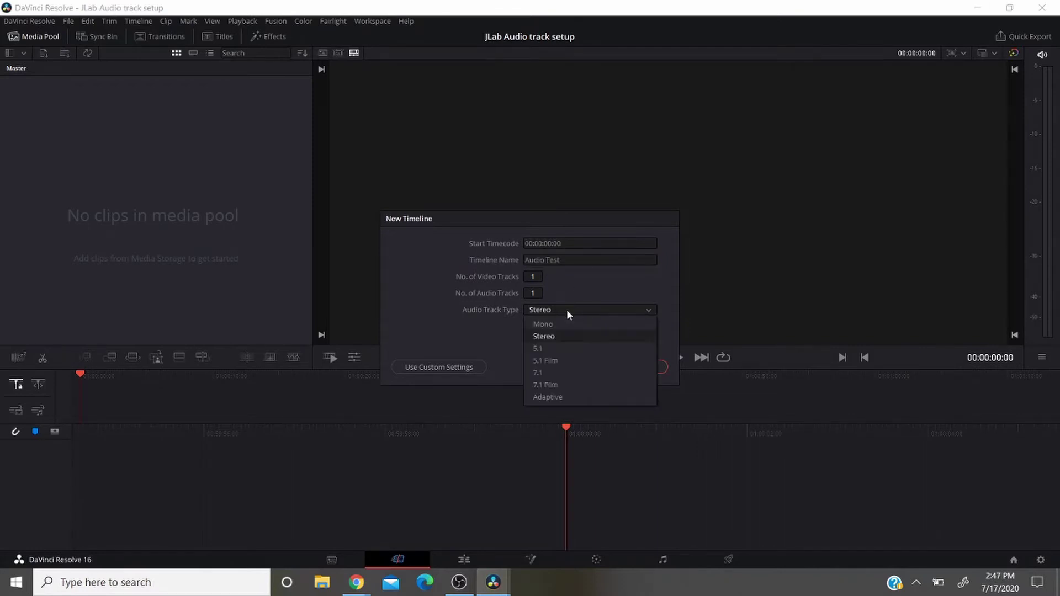
left_click(566, 321)
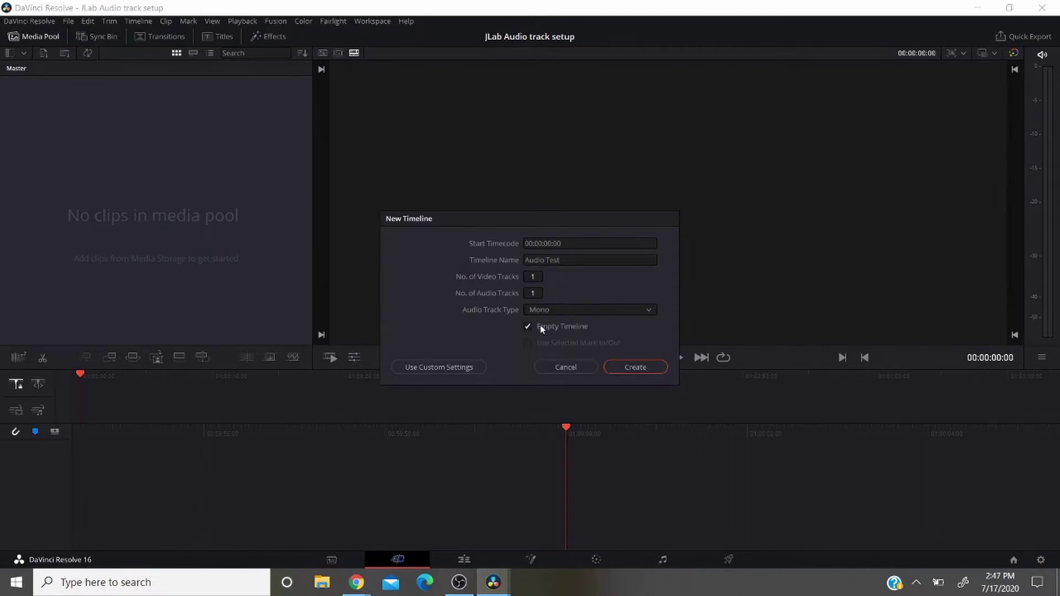
left_click(635, 367)
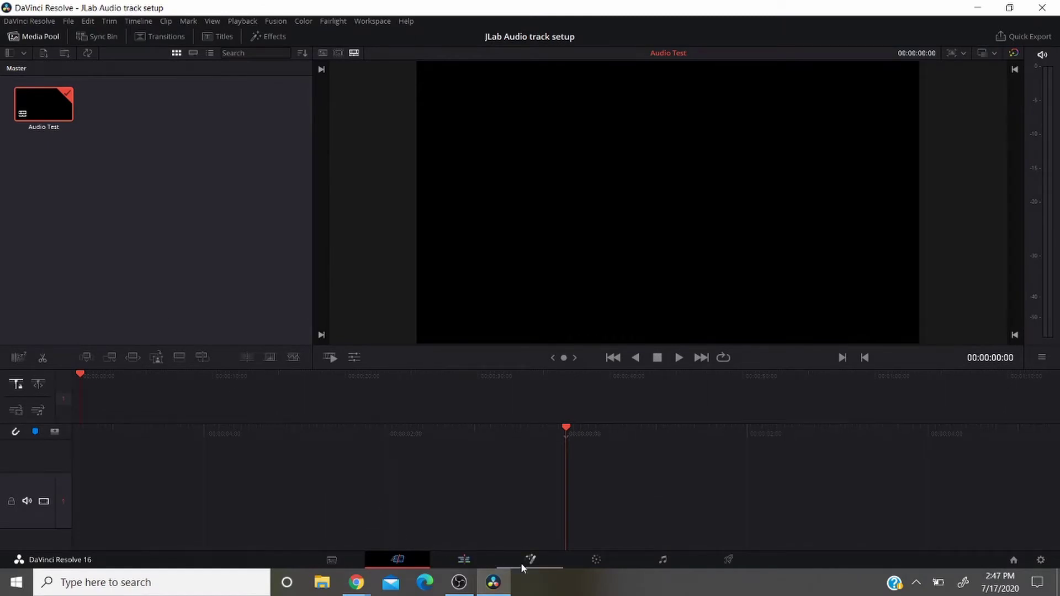
Switch to the Fairlight page and add a second mono track, Audio 2
left_click(658, 561)
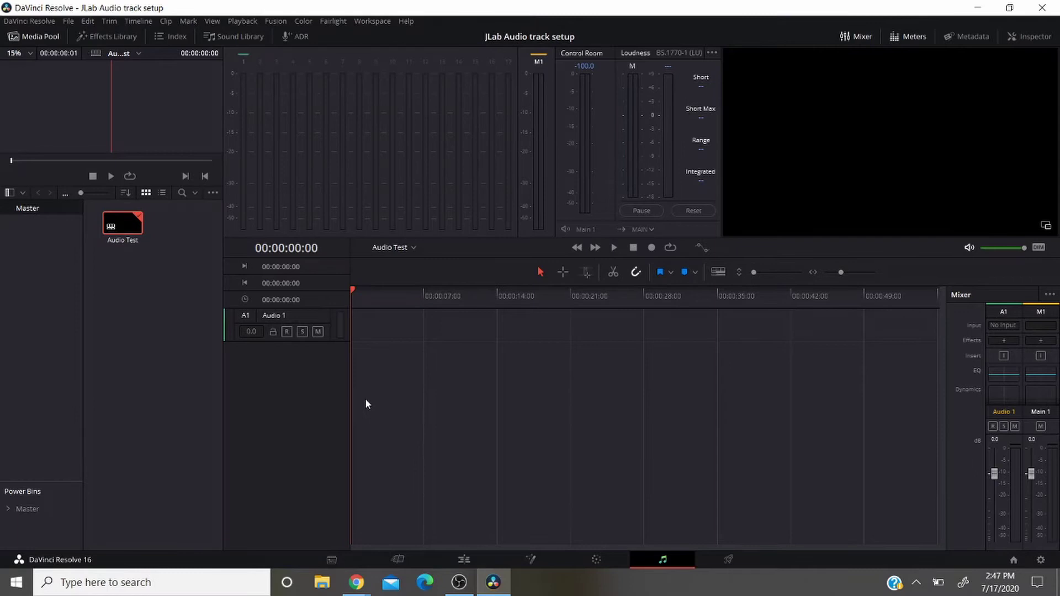
right_click(291, 379)
mouse_move(303, 389)
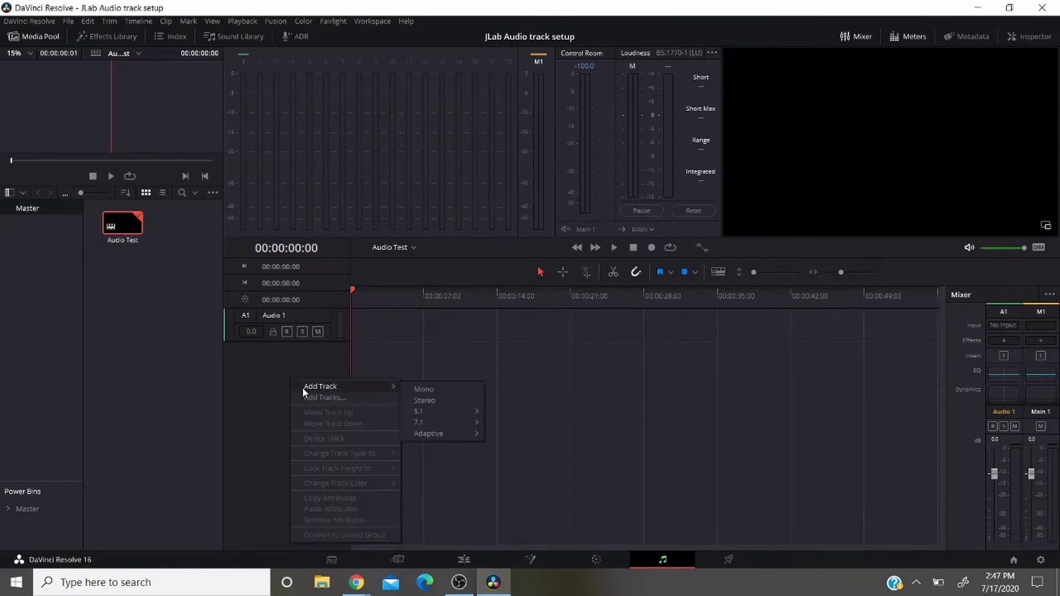
left_click(437, 389)
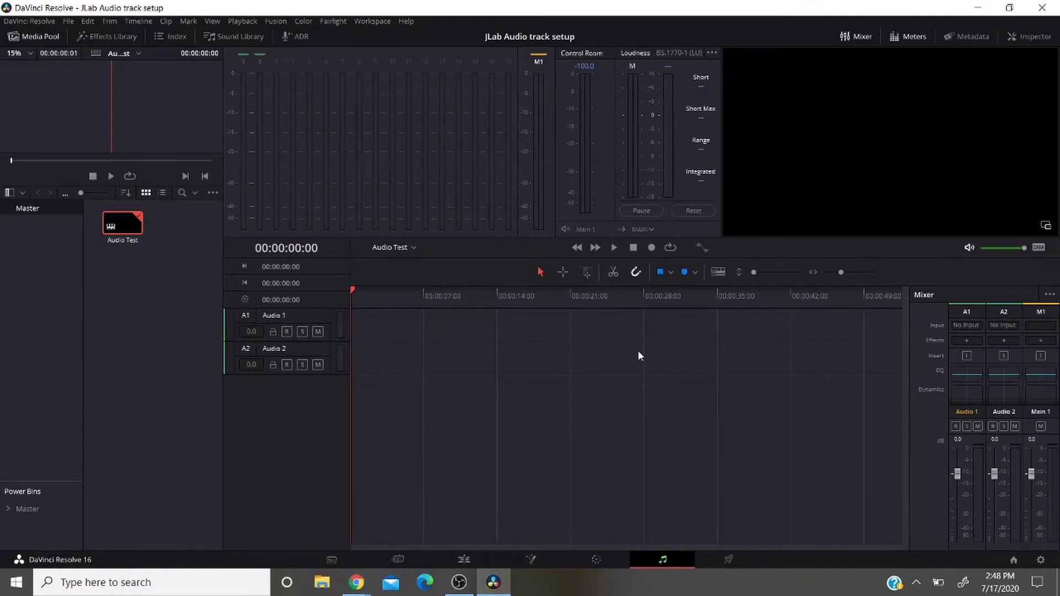
Patch microphone input 1 into Audio 1 in the Patch Input/Output window
left_click(969, 328)
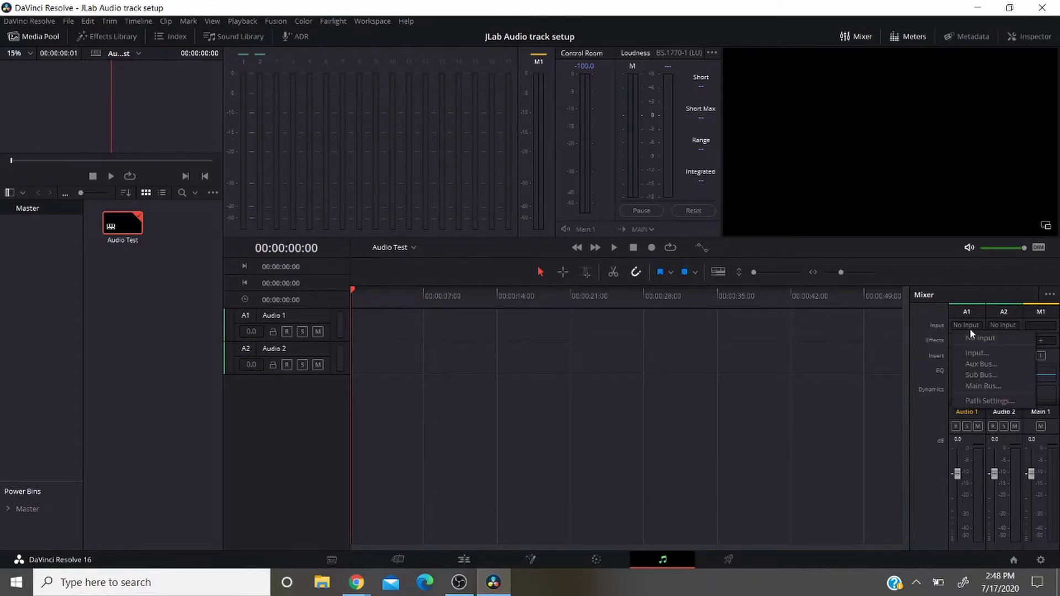
left_click(970, 352)
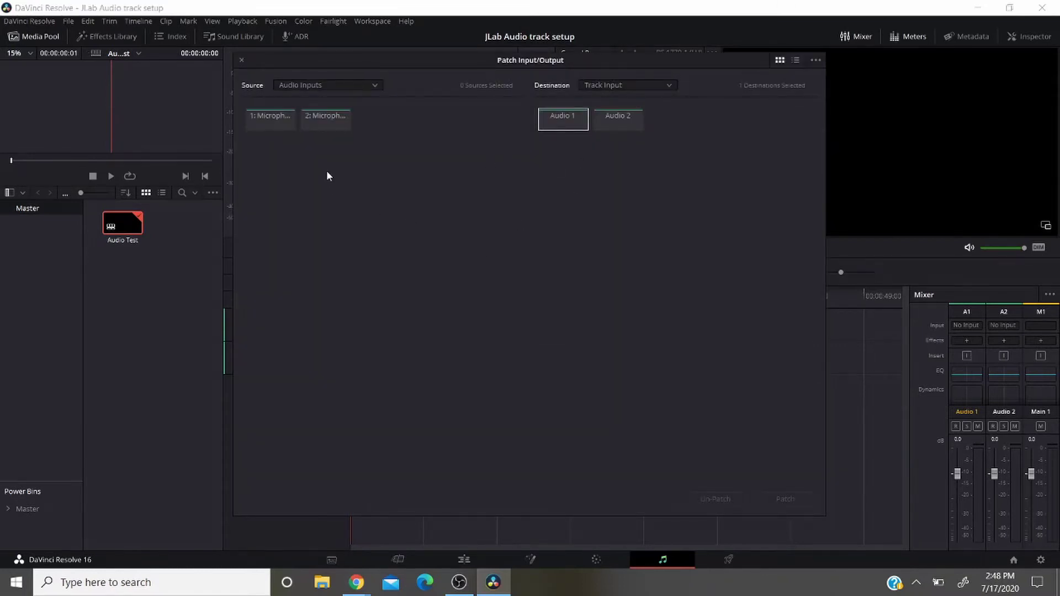
left_click(278, 129)
left_click(319, 127)
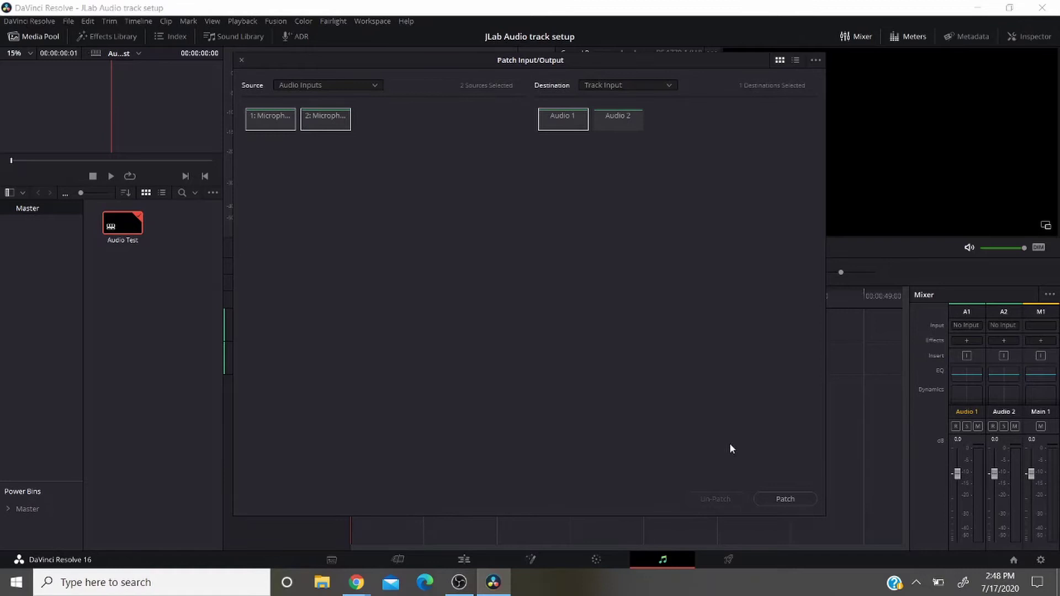
left_click(783, 499)
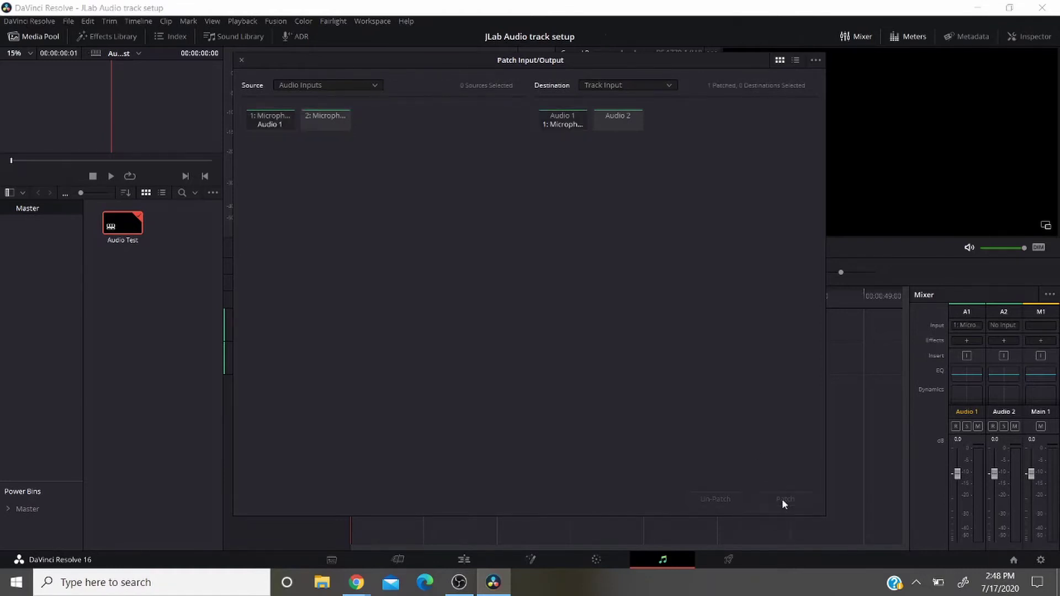
left_click(241, 60)
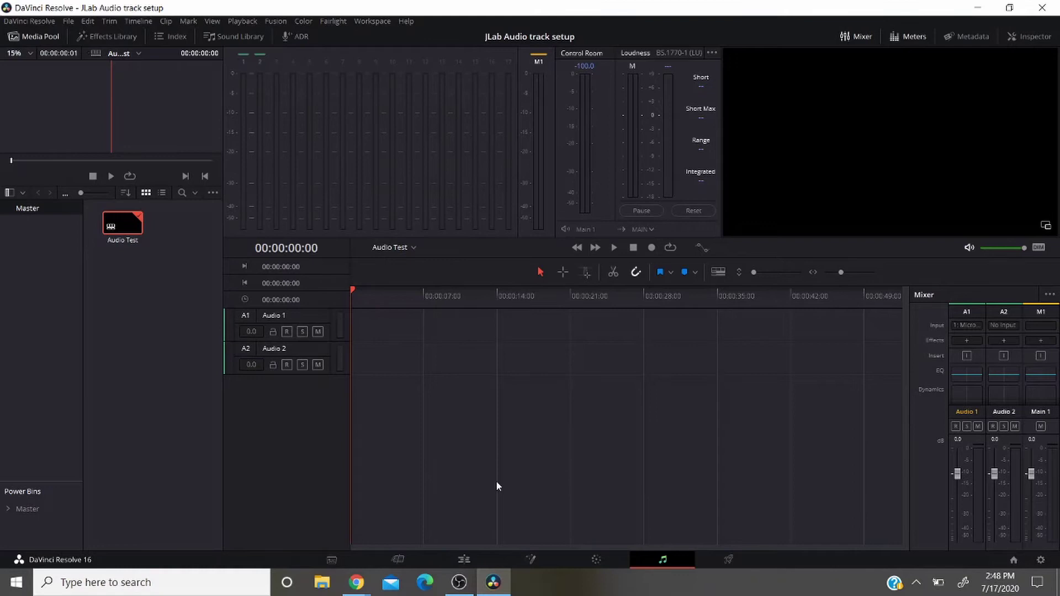
Arm Audio 1 and record about five seconds of microphone voice
left_click(457, 589)
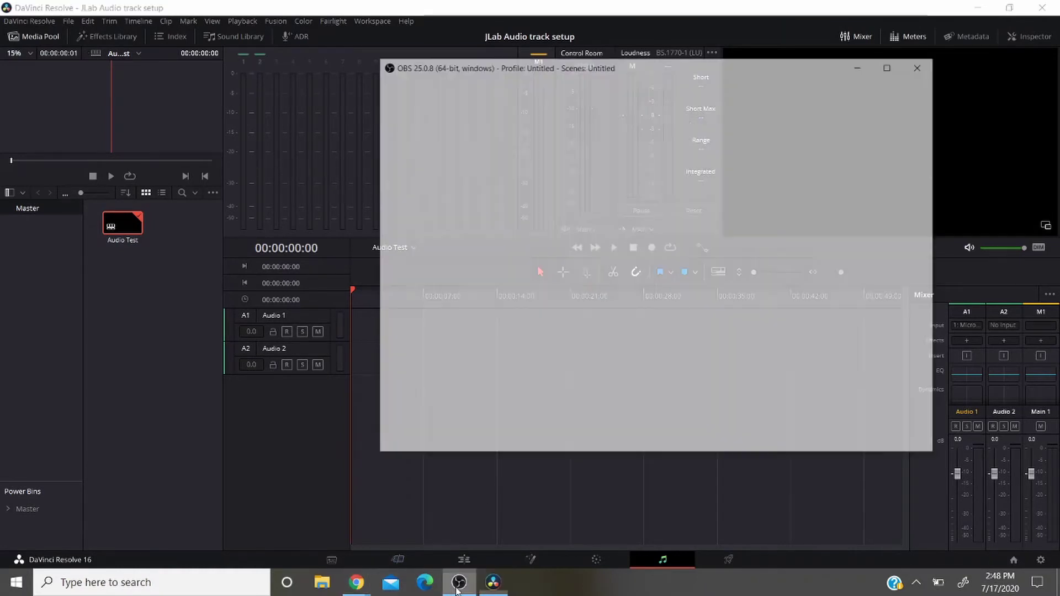
left_click(456, 590)
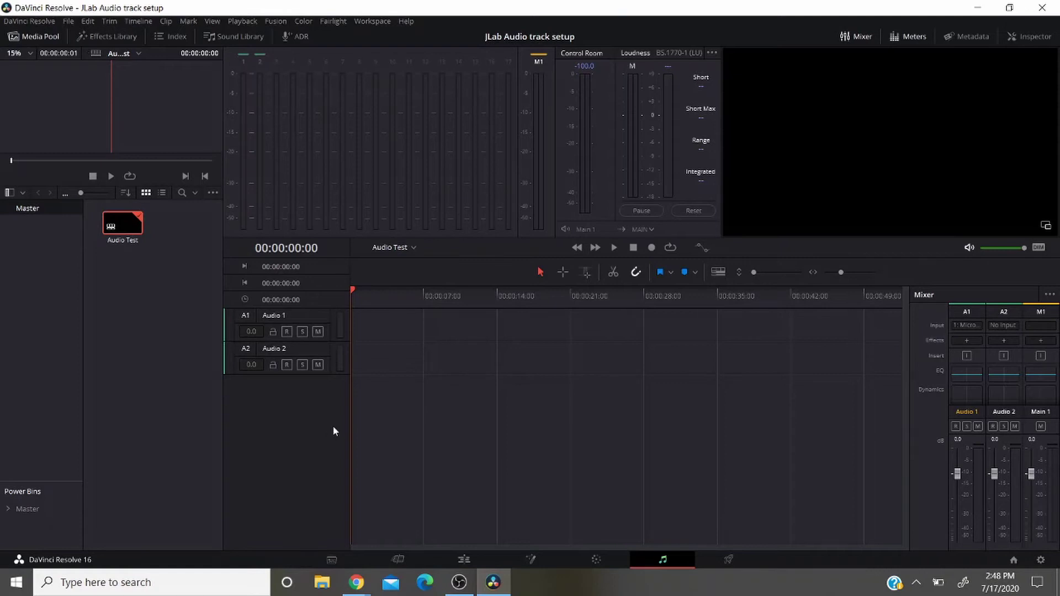
left_click(288, 333)
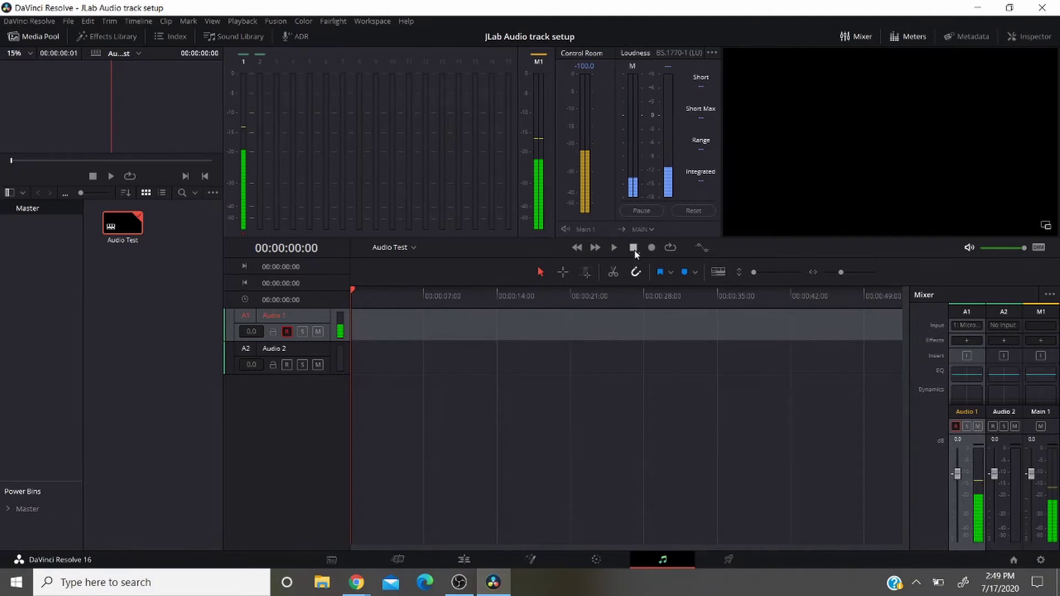
left_click(651, 247)
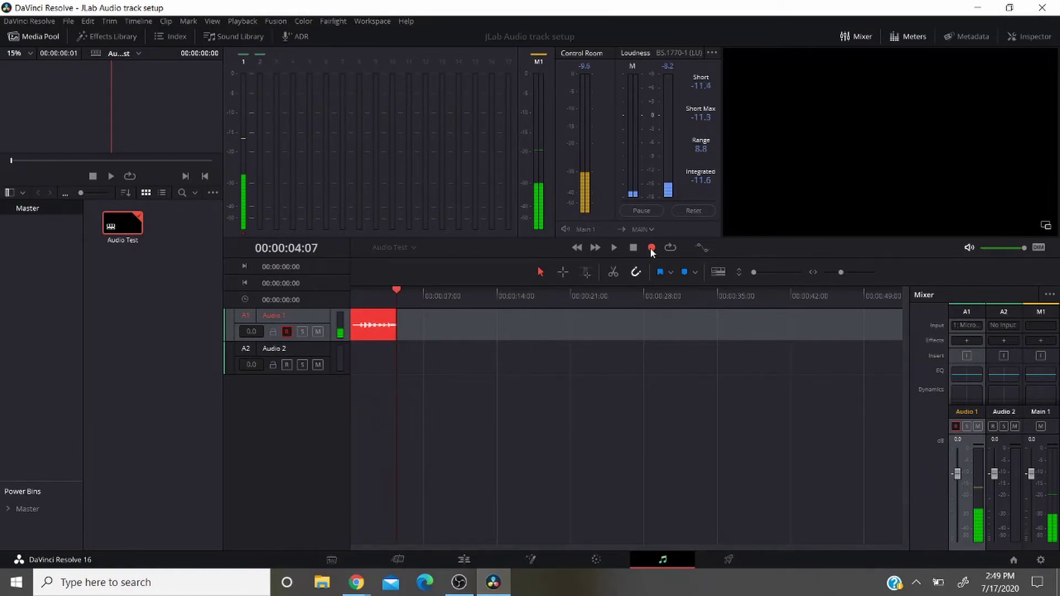
left_click(633, 248)
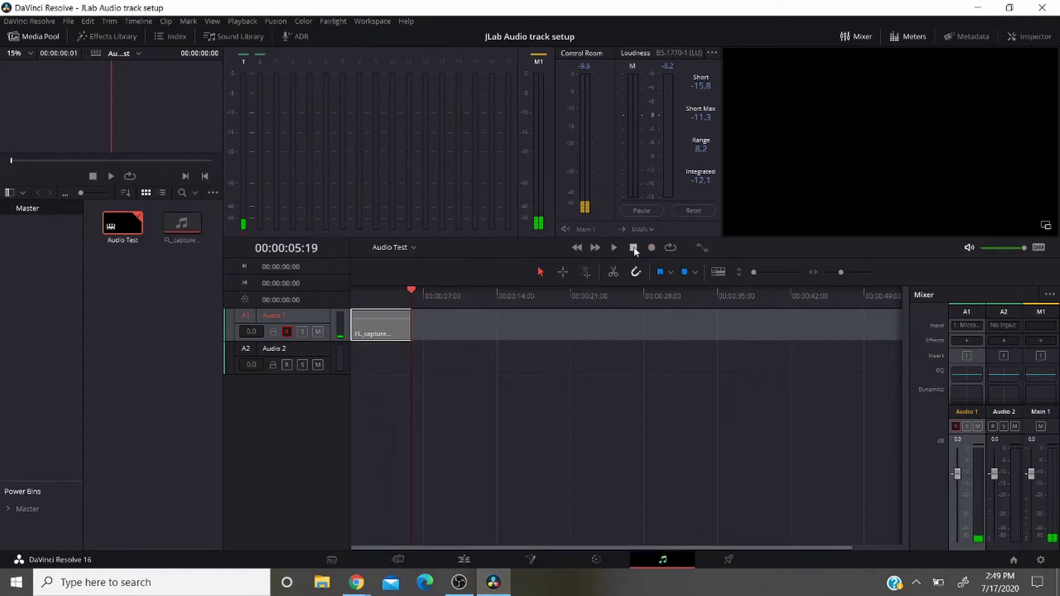
Disarm Audio 1 and play the recorded FL_capture clip from the start
left_click(288, 331)
left_click(351, 299)
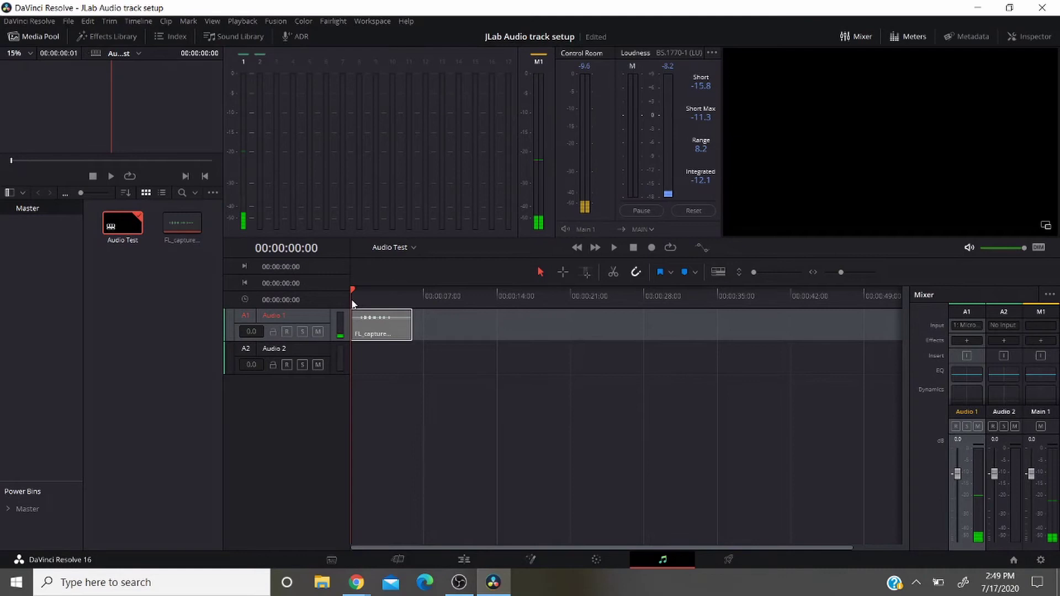
left_click(614, 248)
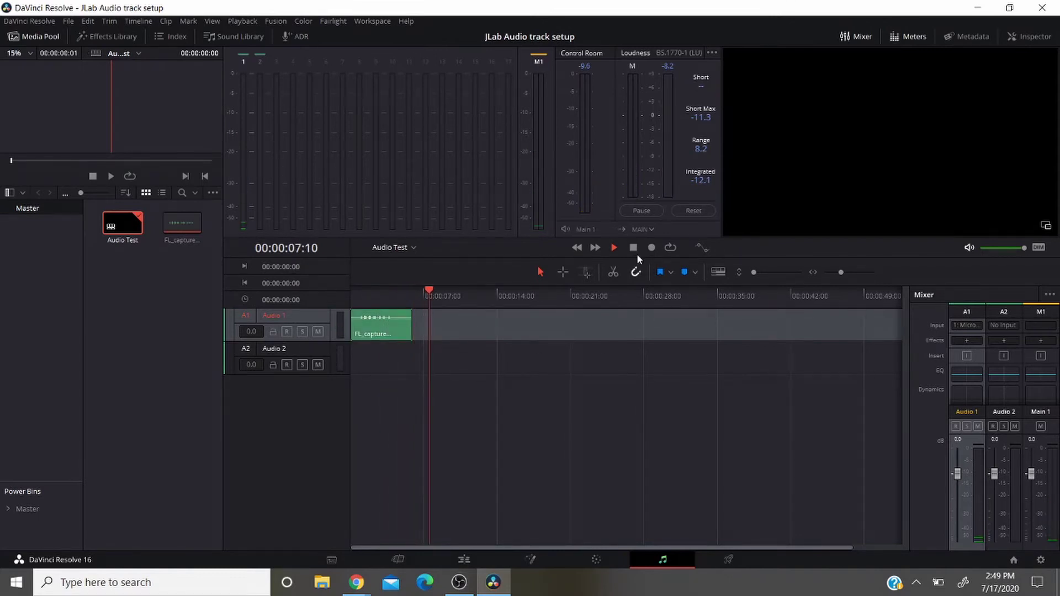
left_click(633, 248)
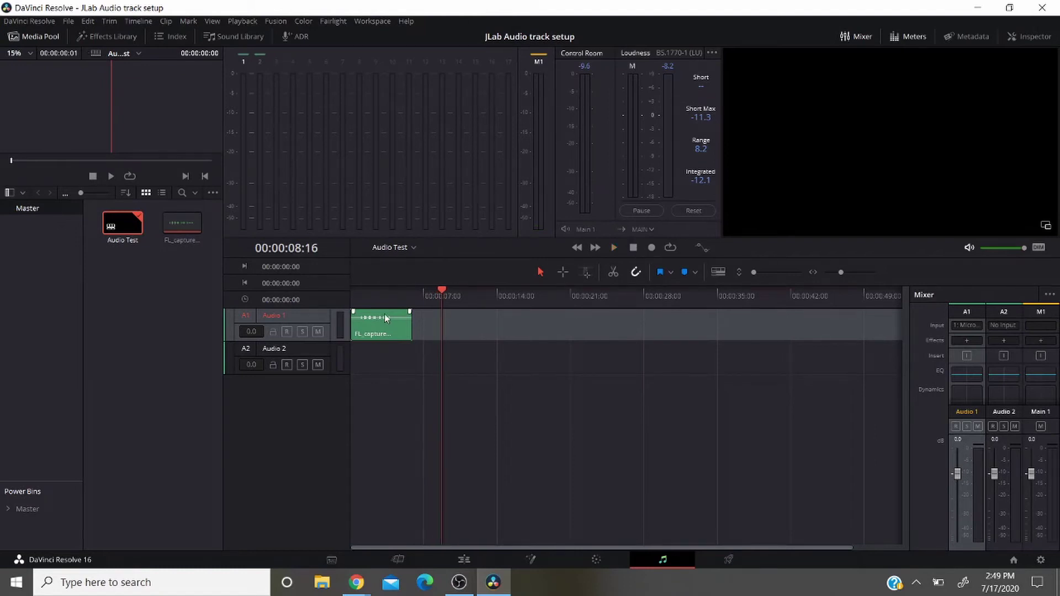
Enlarge and zoom the tracks, raise the clip's volume line, and replay it from Home
left_click(760, 273)
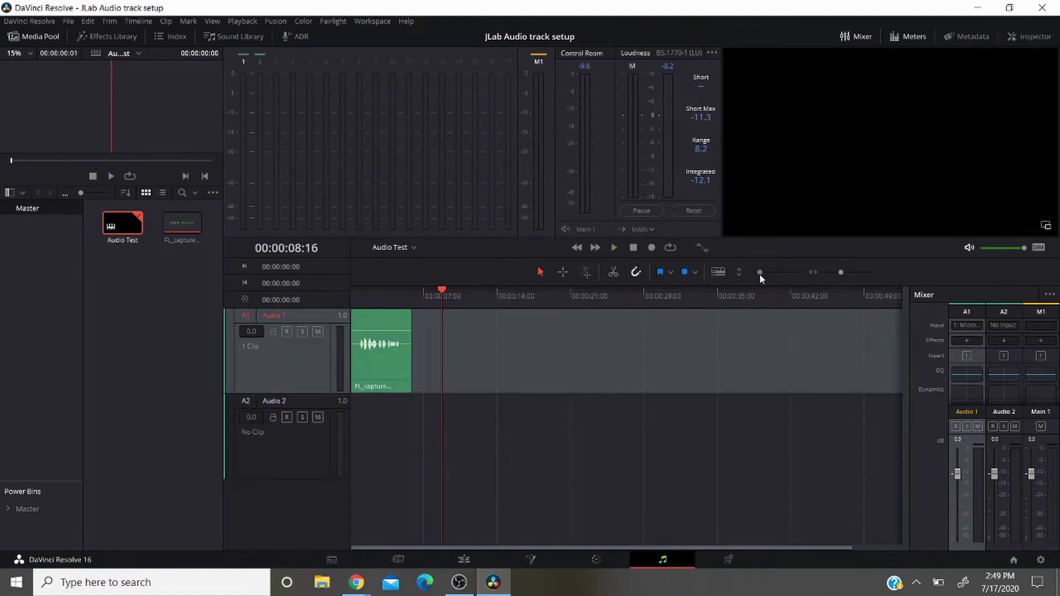
left_click_drag(760, 273, 760, 273)
left_click_drag(842, 272, 844, 274)
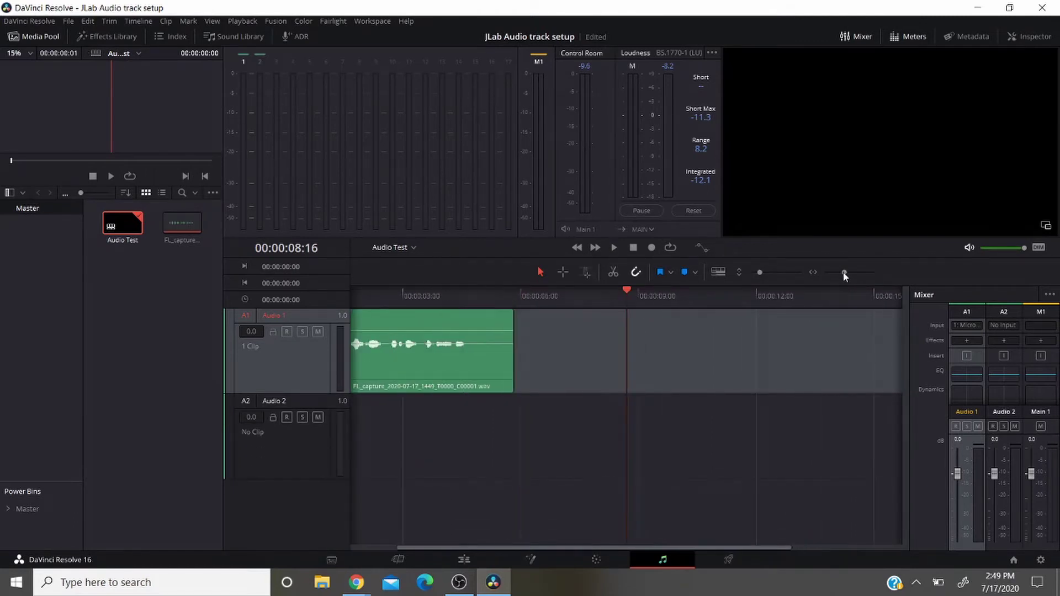
left_click_drag(366, 329, 367, 323)
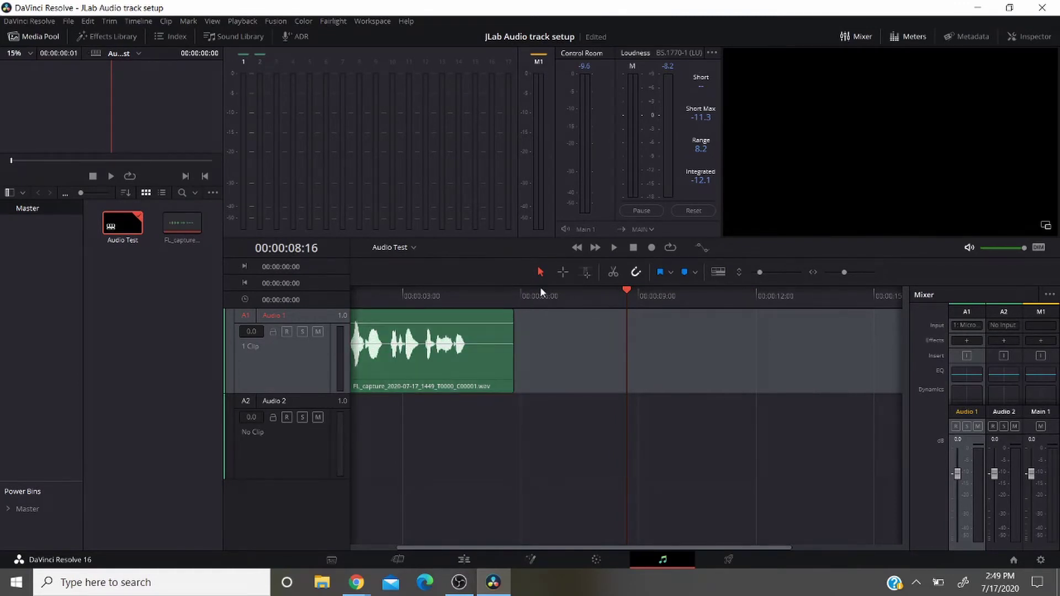
left_click(354, 309)
key("Home")
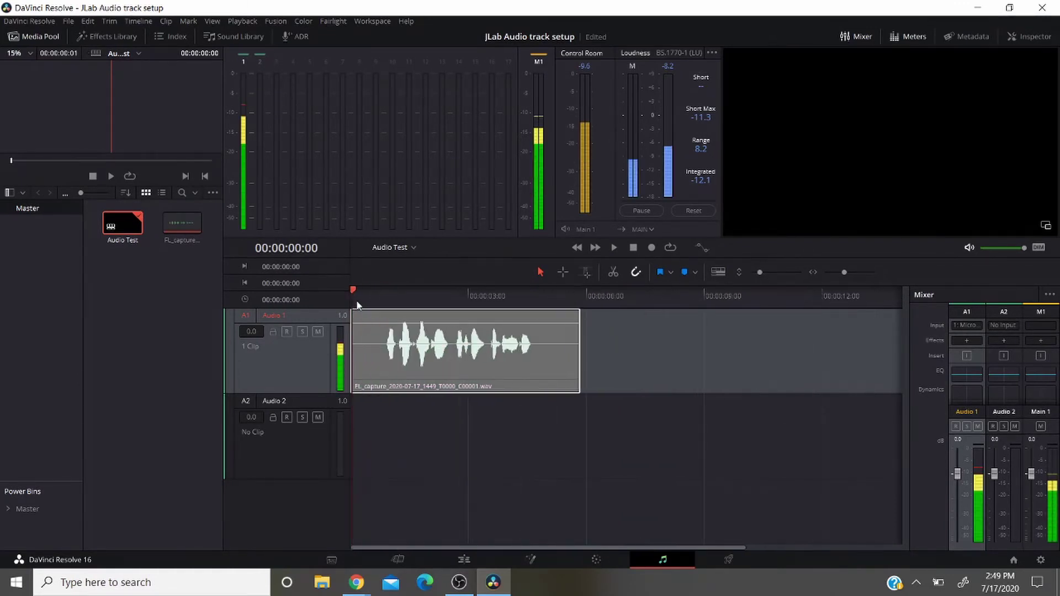
left_click(612, 248)
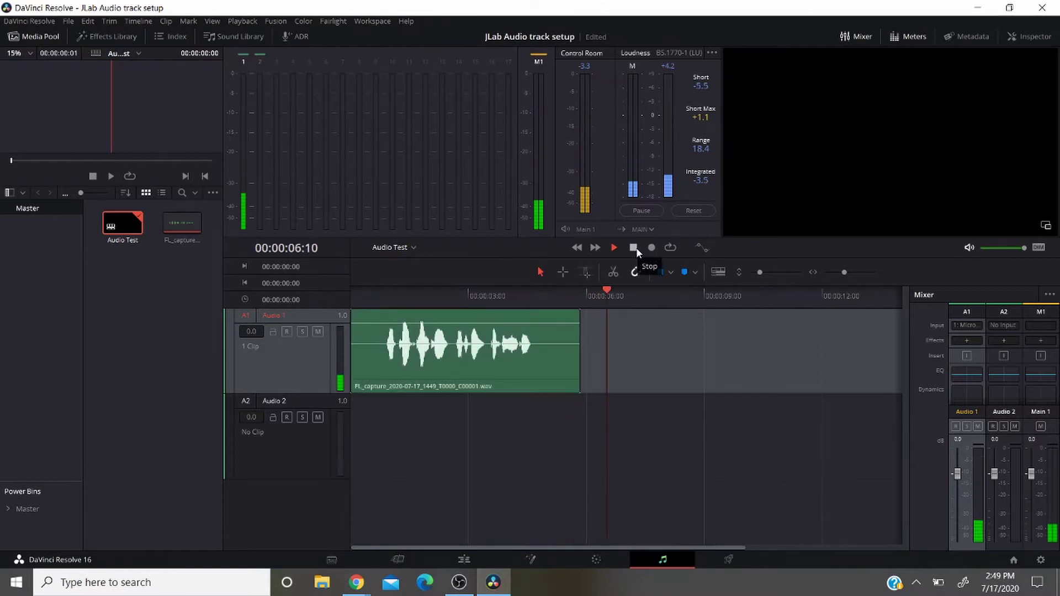
left_click(633, 248)
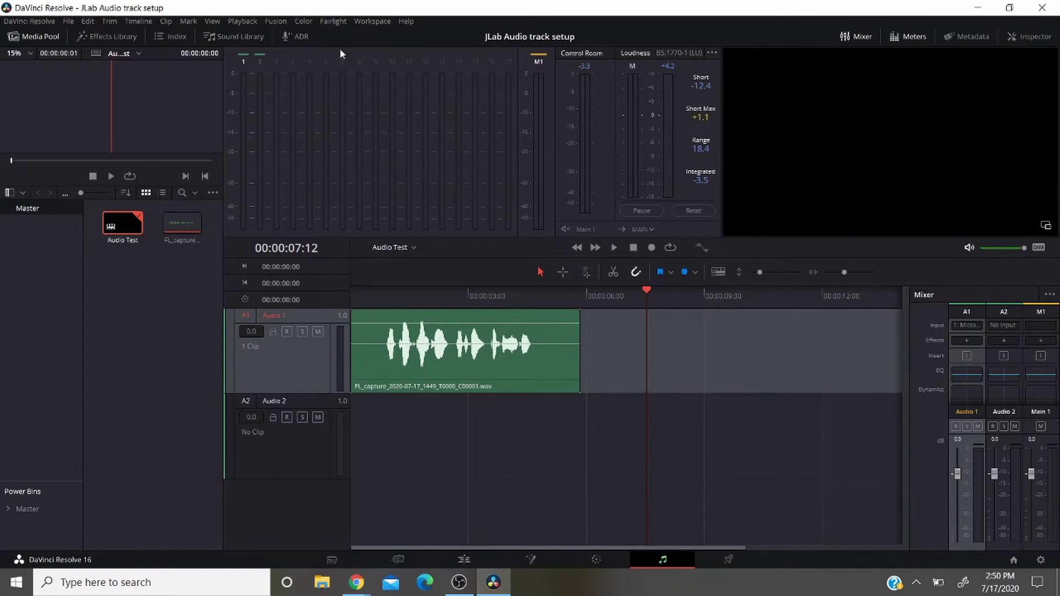
Apply the global track preset 'Preset Test' to Audio 1, accepting the change to stereo
left_click(333, 22)
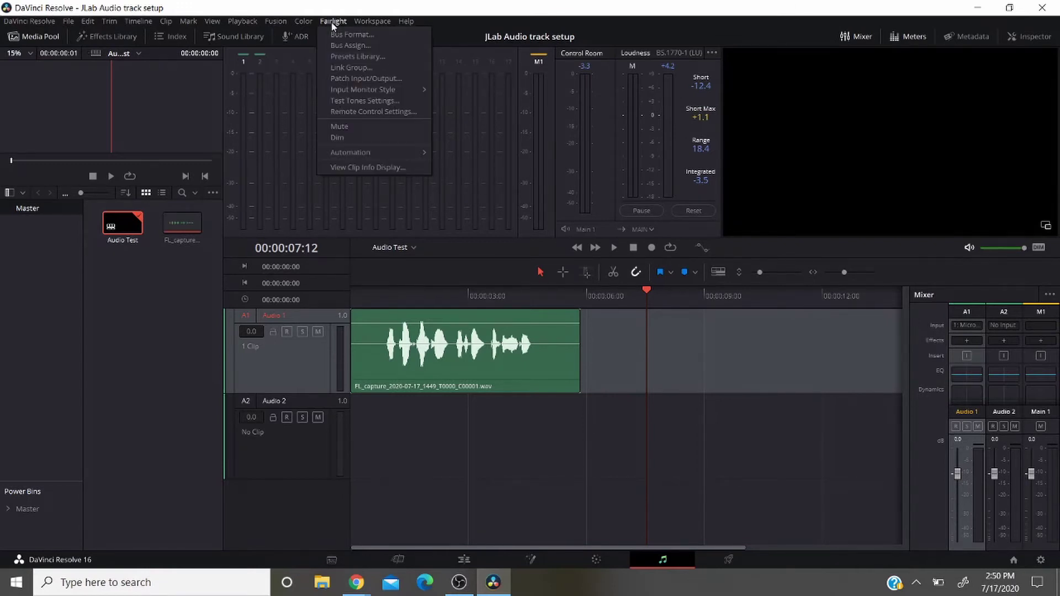
left_click(343, 57)
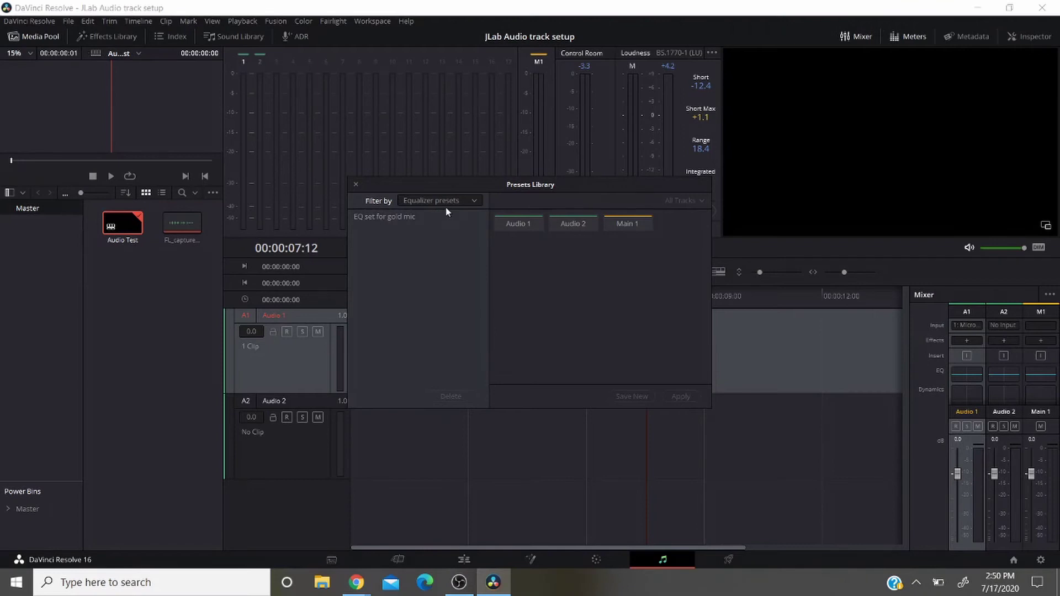
left_click(468, 201)
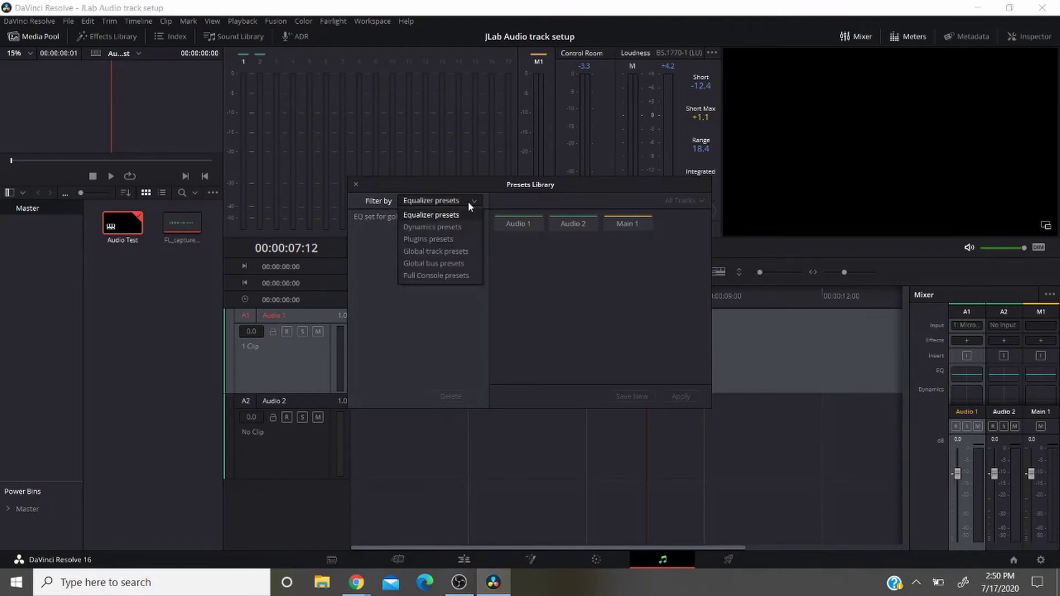
left_click(452, 253)
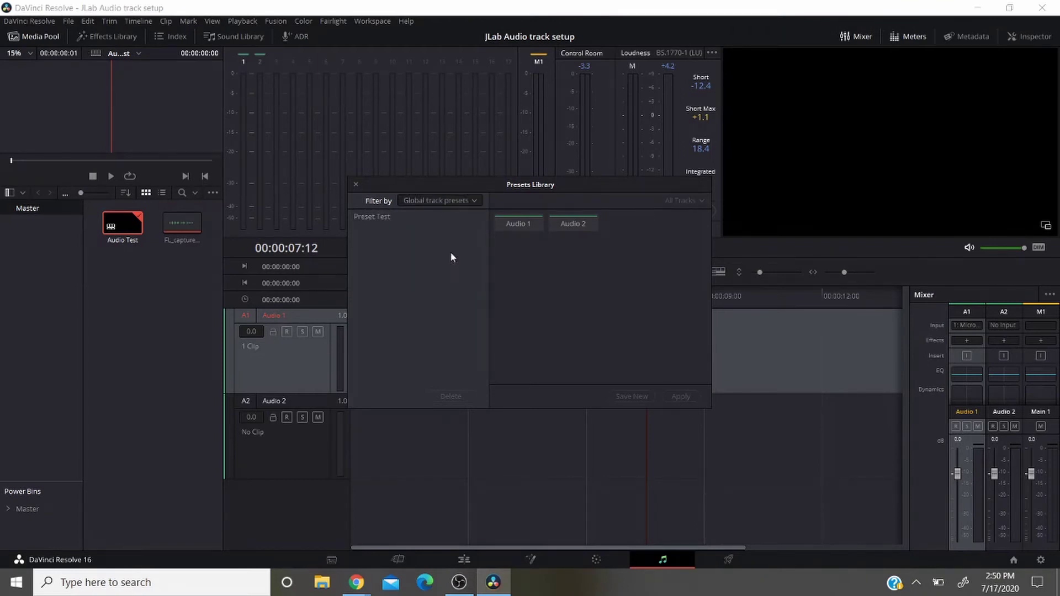
left_click(372, 217)
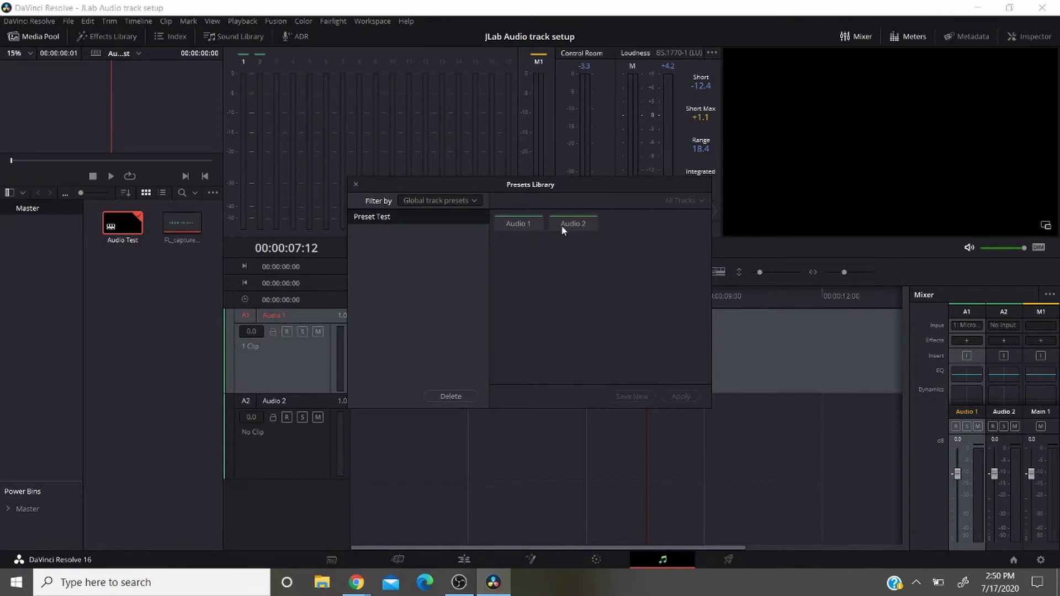
left_click(519, 228)
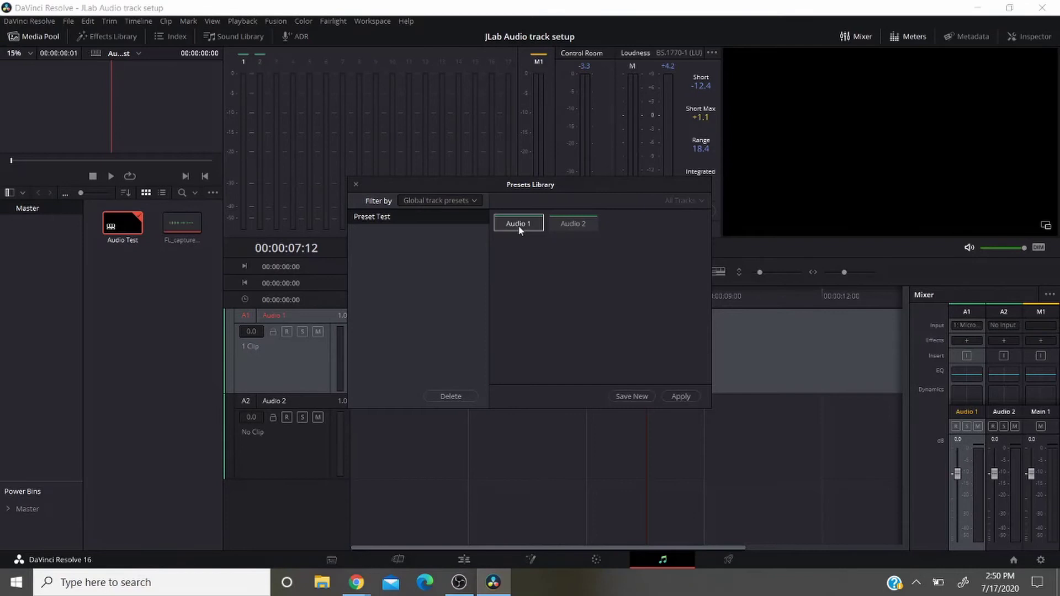
left_click(674, 395)
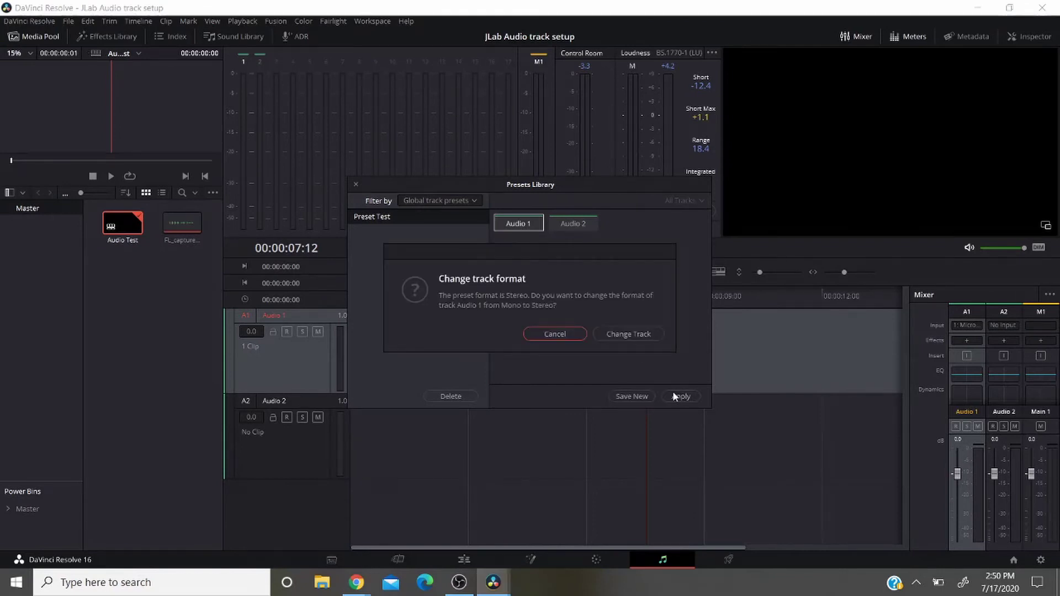
left_click(621, 335)
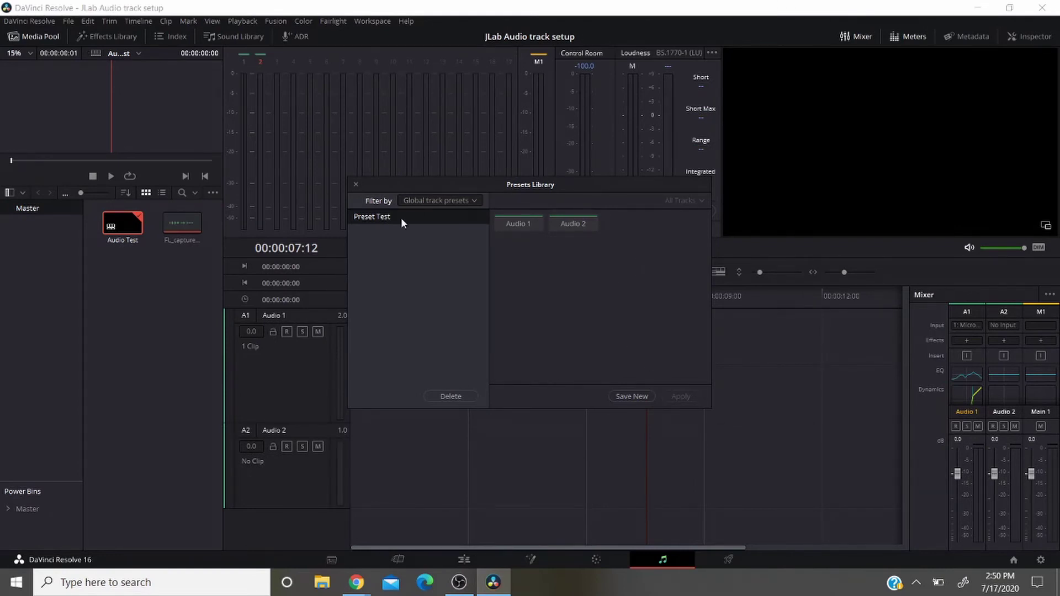
Close the Presets Library and open Audio 1's Equalizer window, briefly opening and closing Dynamics
left_click(356, 185)
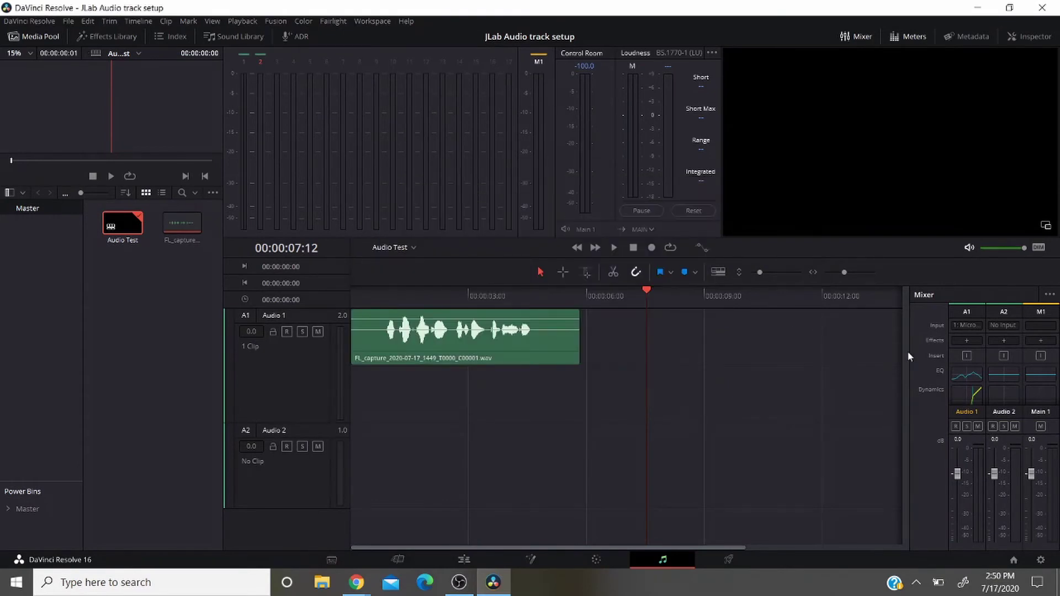
double_click(967, 377)
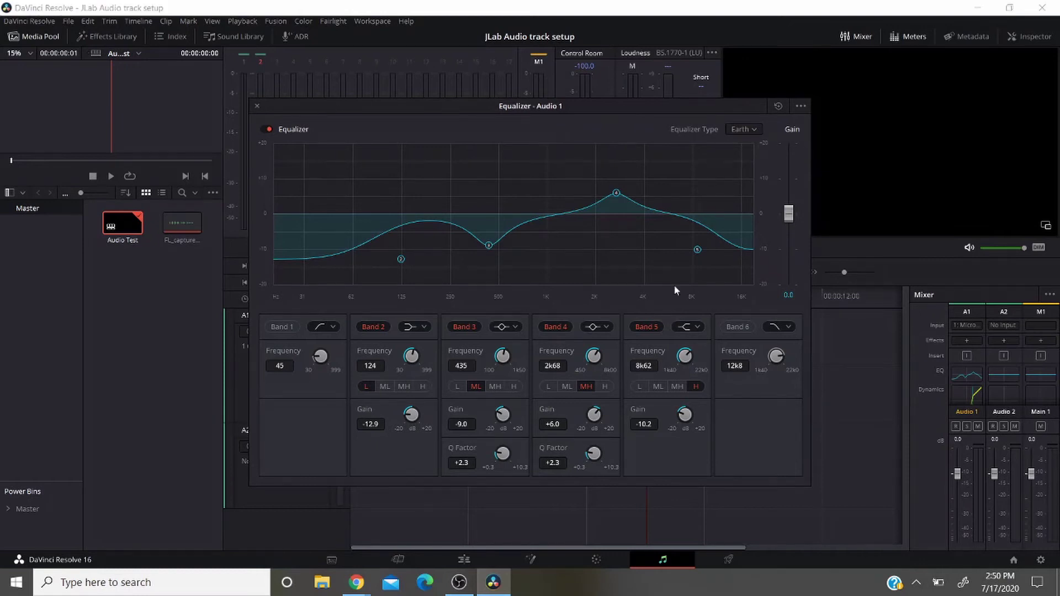
double_click(961, 396)
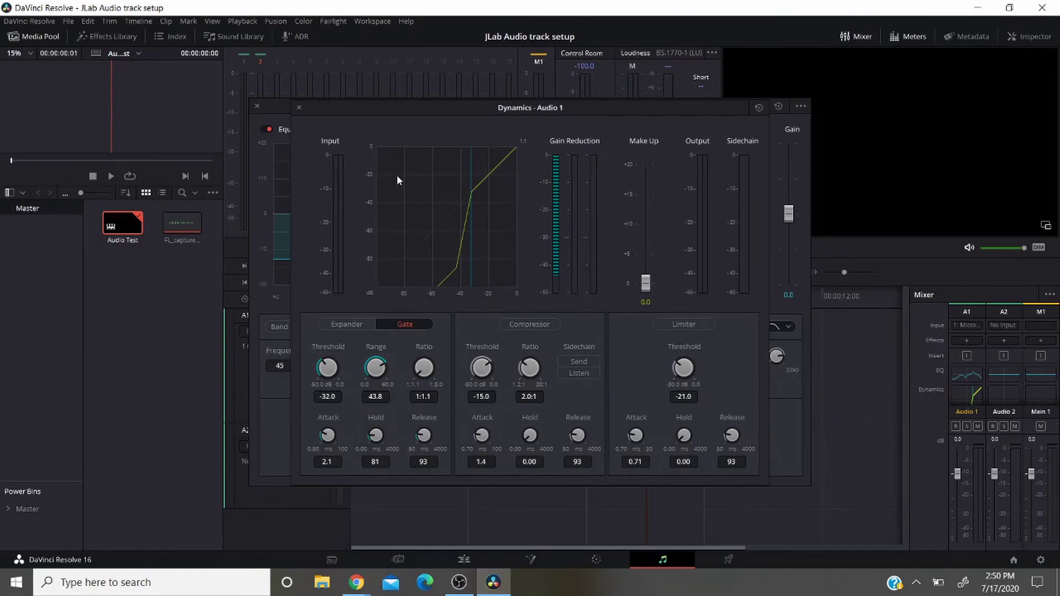
left_click(299, 108)
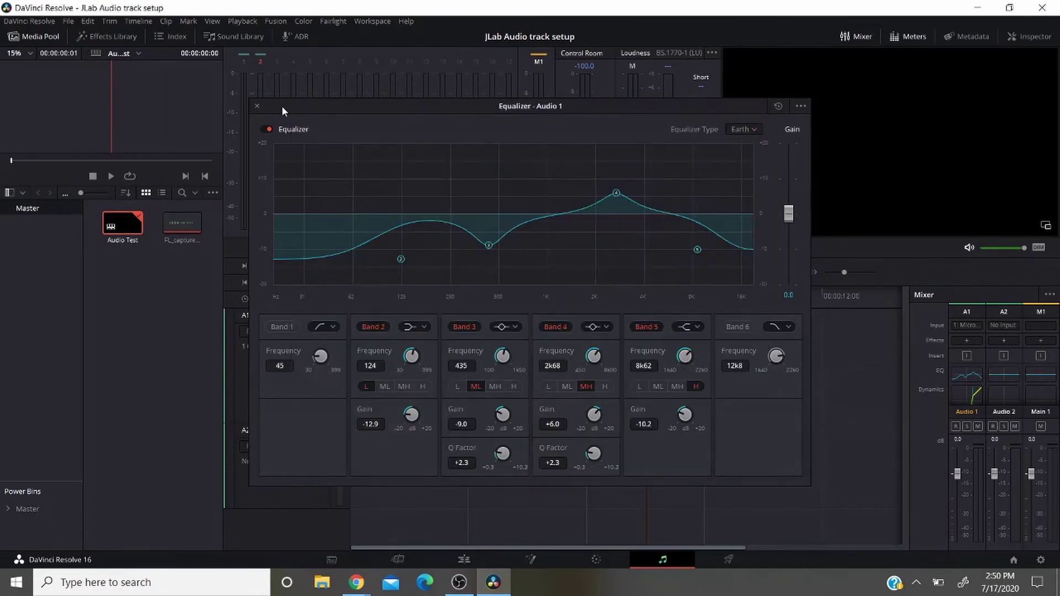
Close the Equalizer - Audio 1 window
left_click(258, 106)
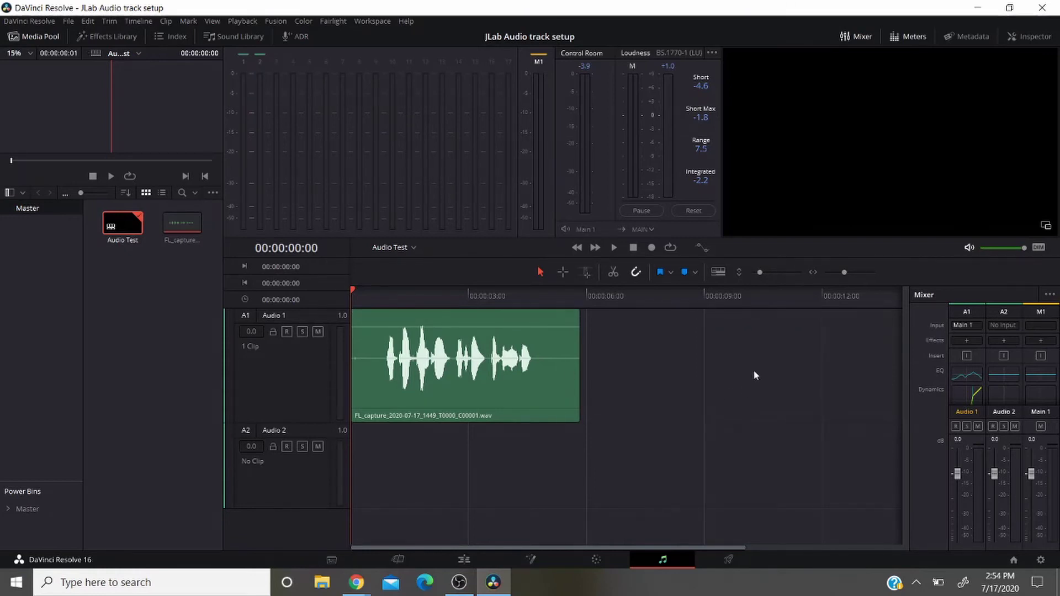
Open Audio 1's Dynamics window, toggle the gate off and on, and move the window right
double_click(969, 398)
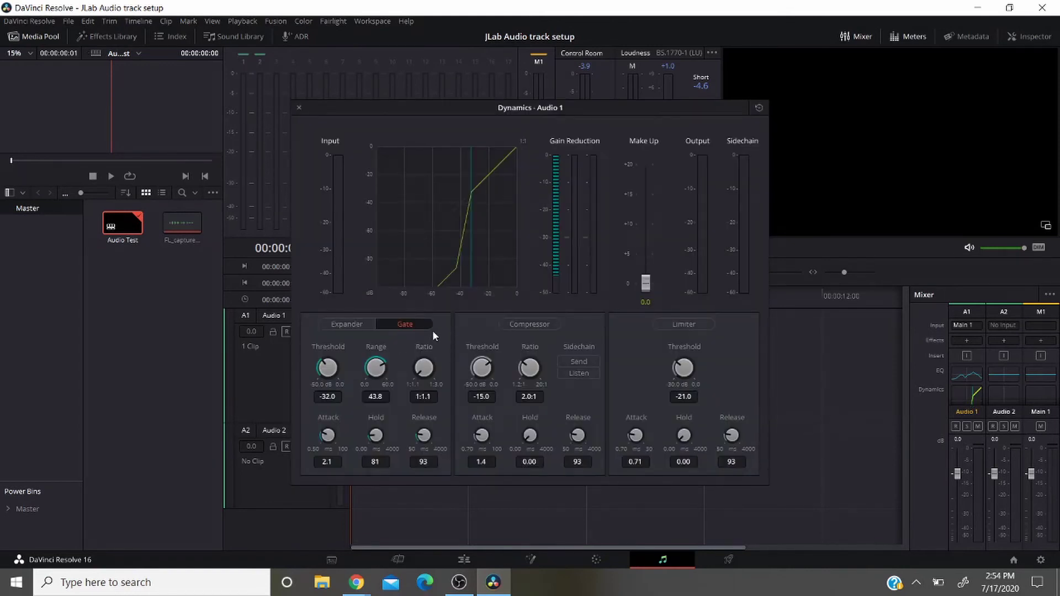
left_click(415, 327)
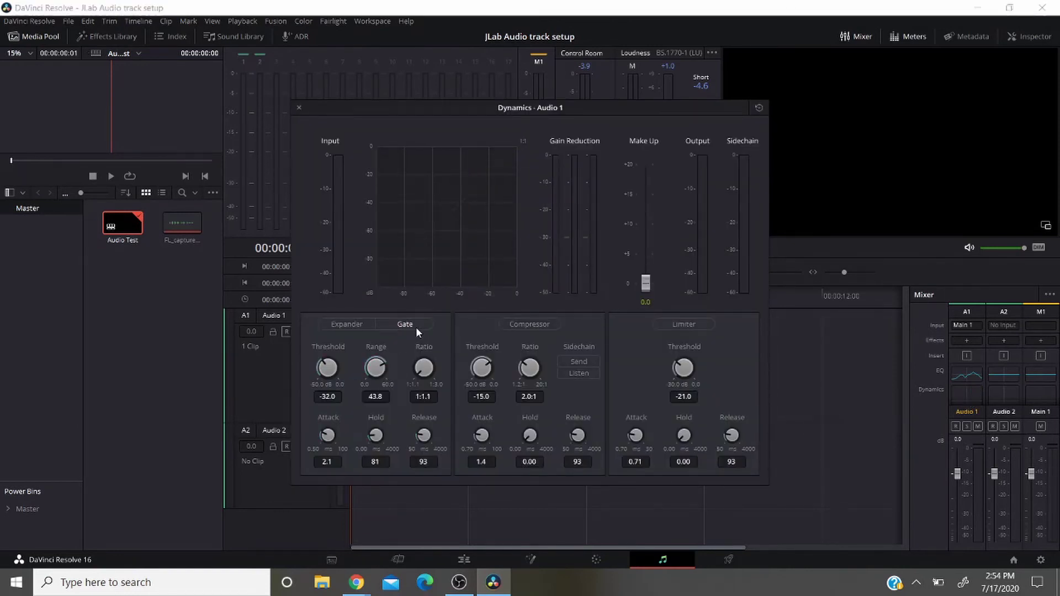
left_click(415, 327)
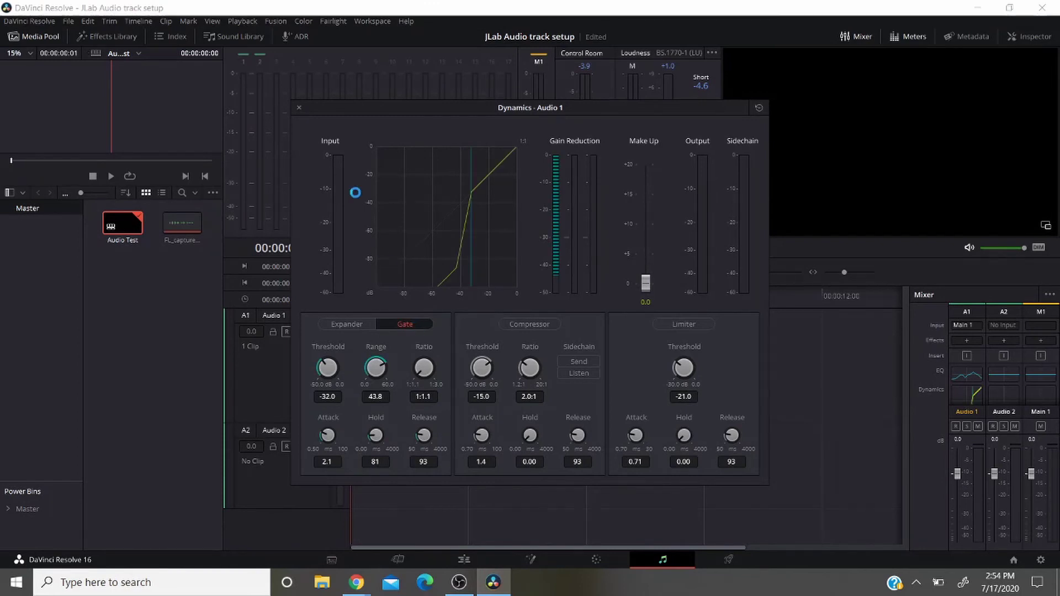
left_click_drag(318, 105, 717, 110)
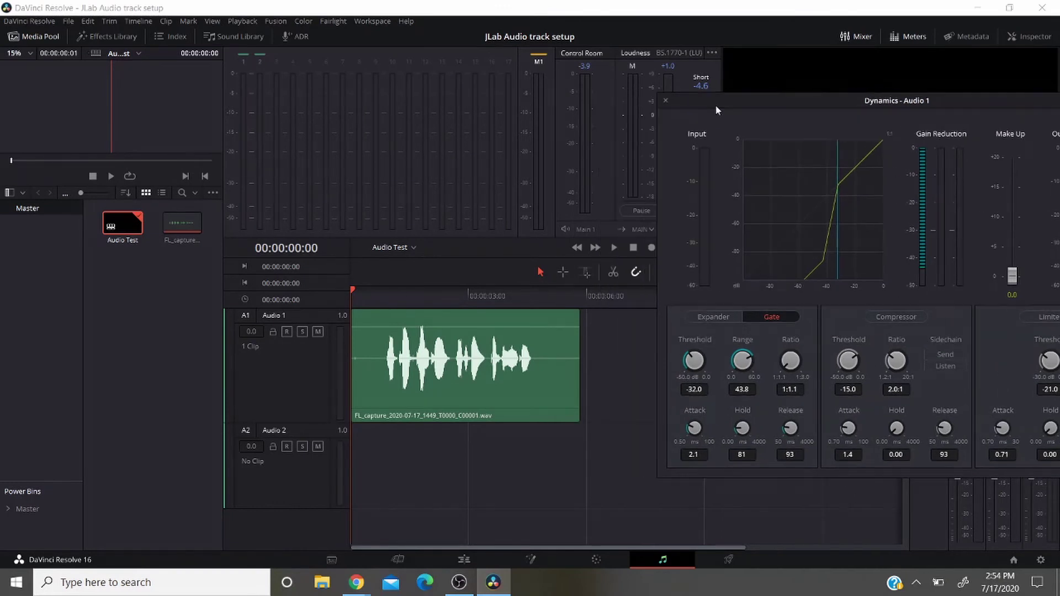
Play the voice clip with the gate active, then return to the start
left_click(613, 250)
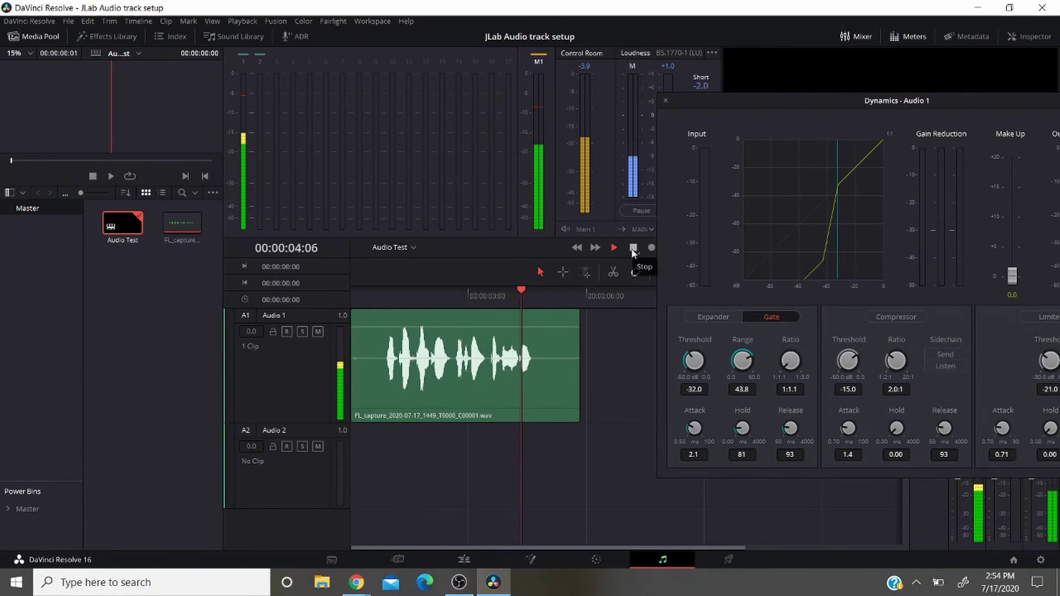
left_click(633, 248)
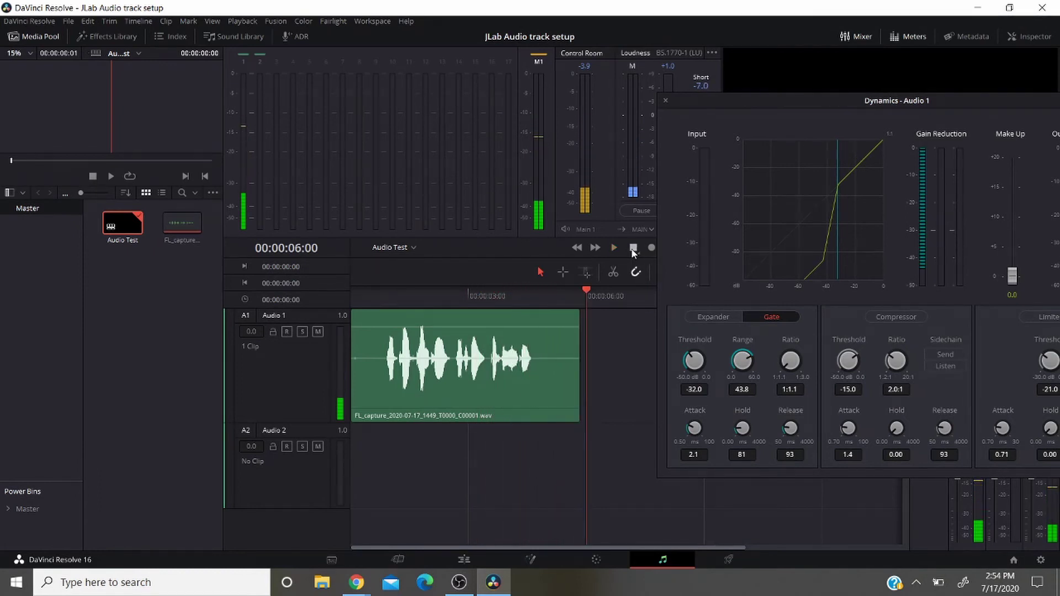
left_click(355, 296)
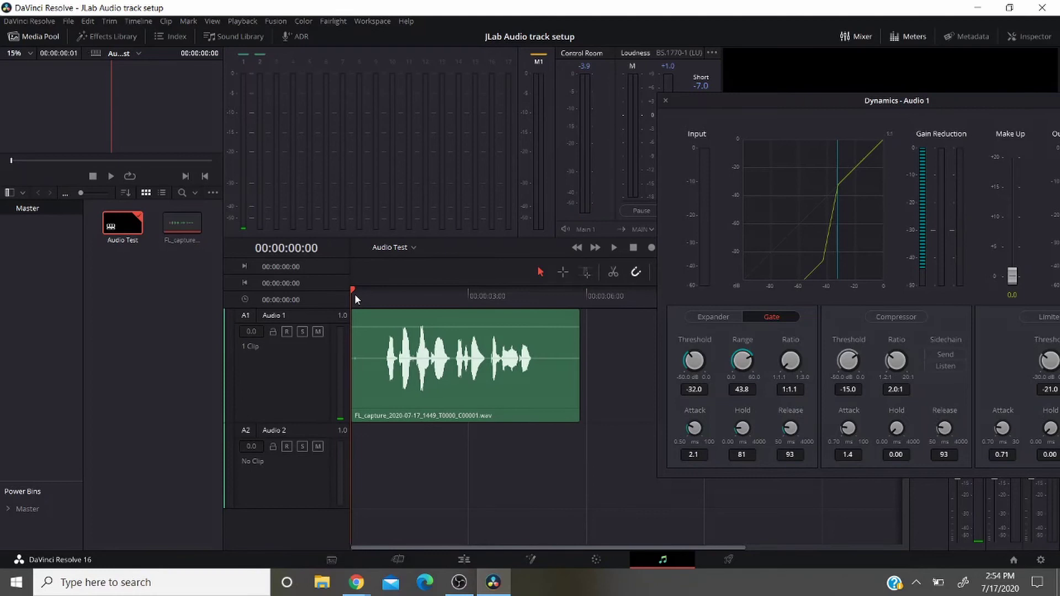
Disable the gate, save the project, and play the clip ungated before rewinding
left_click(781, 318)
key("ctrl+s")
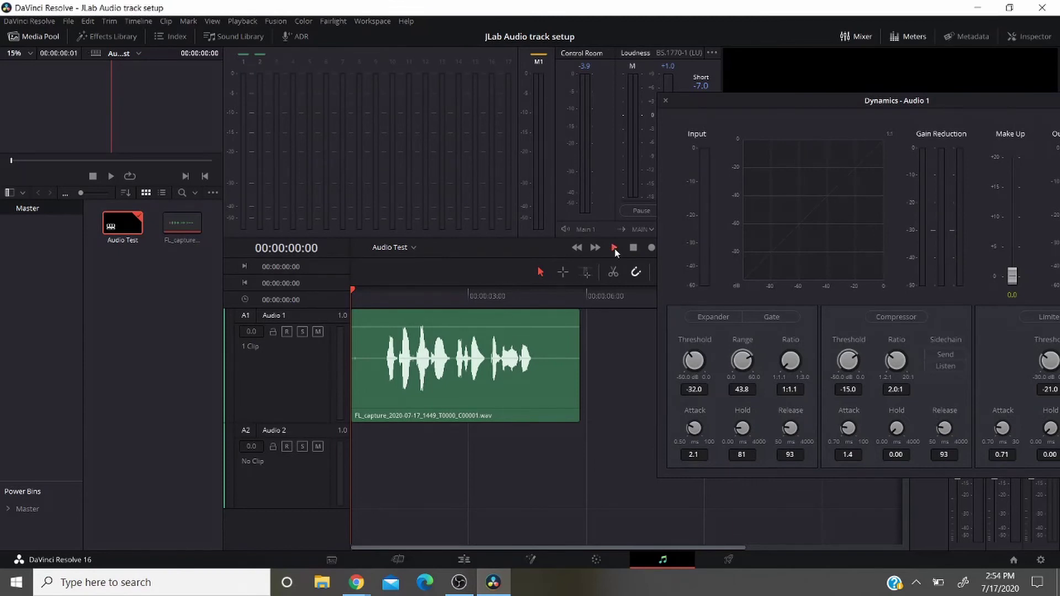
left_click(614, 248)
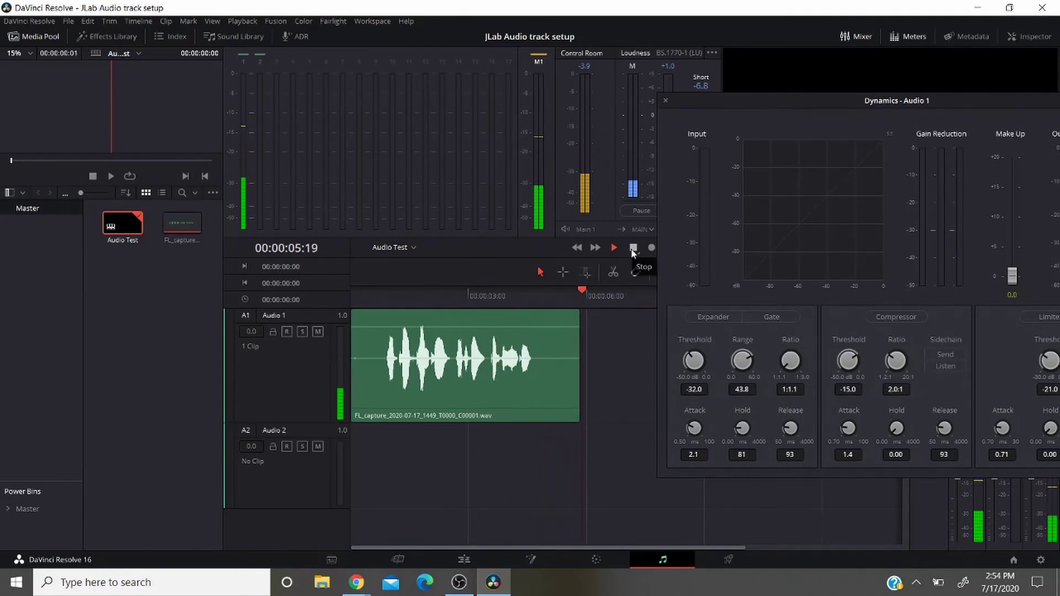
left_click(633, 249)
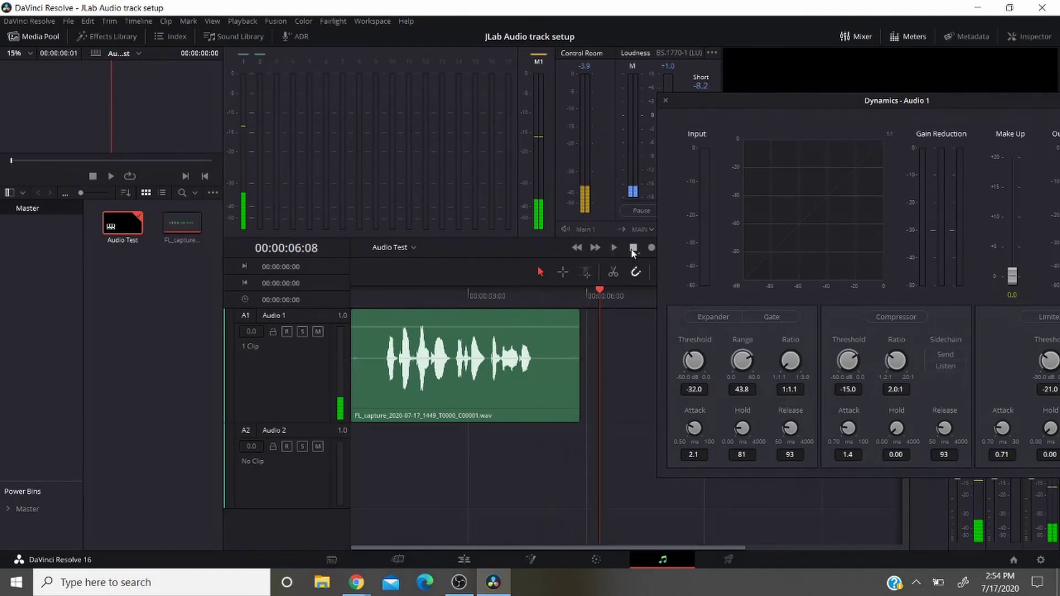
left_click(355, 298)
Re-enable the gate and play the clip with gating applied
left_click(762, 318)
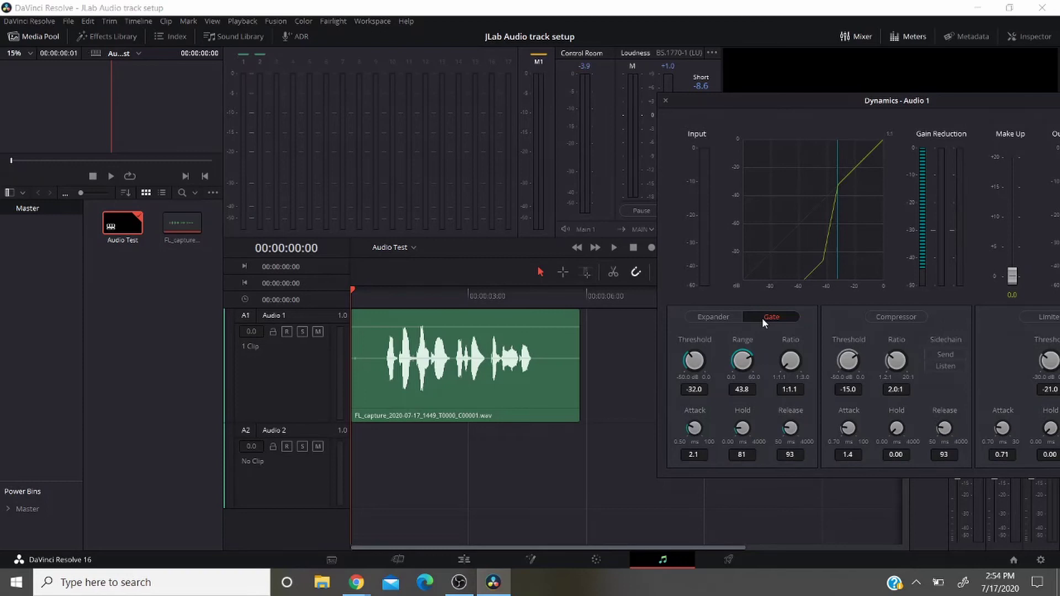
left_click(613, 248)
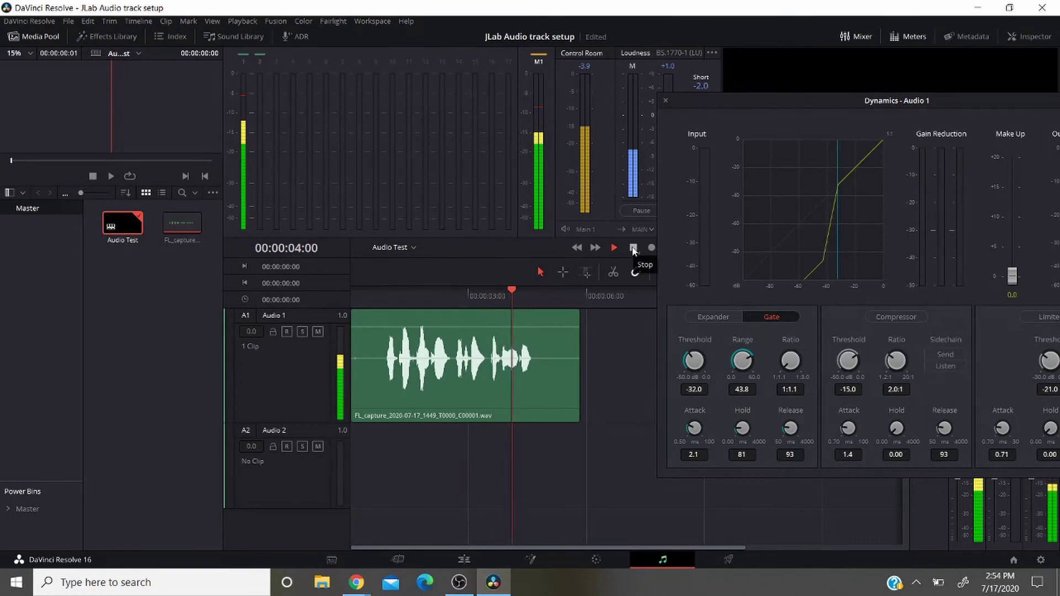
left_click(633, 249)
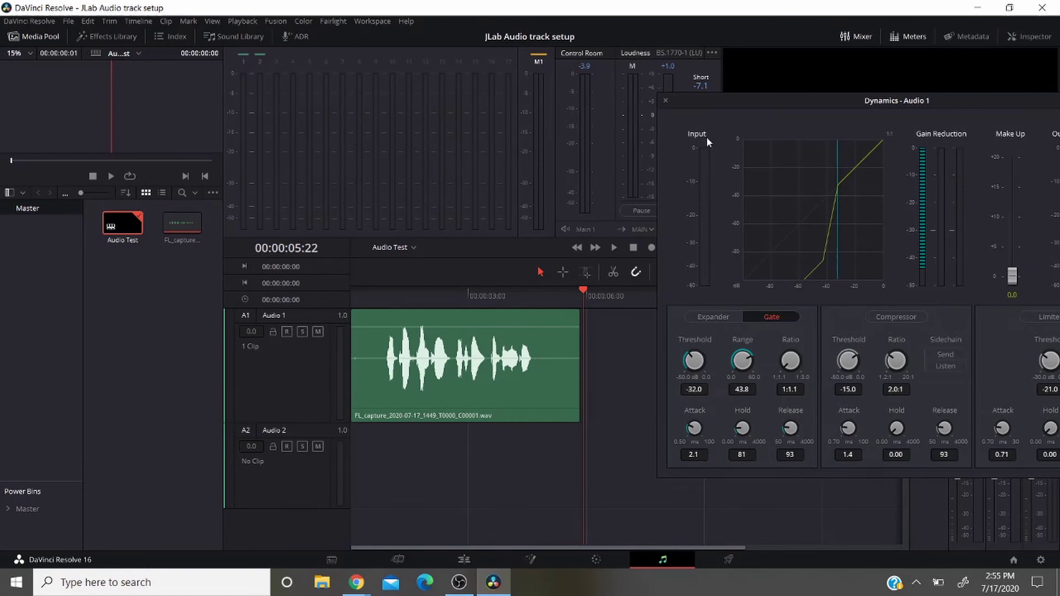
Close the Audio 1 Dynamics window and open its Equalizer, moved clear of the timeline
left_click(666, 101)
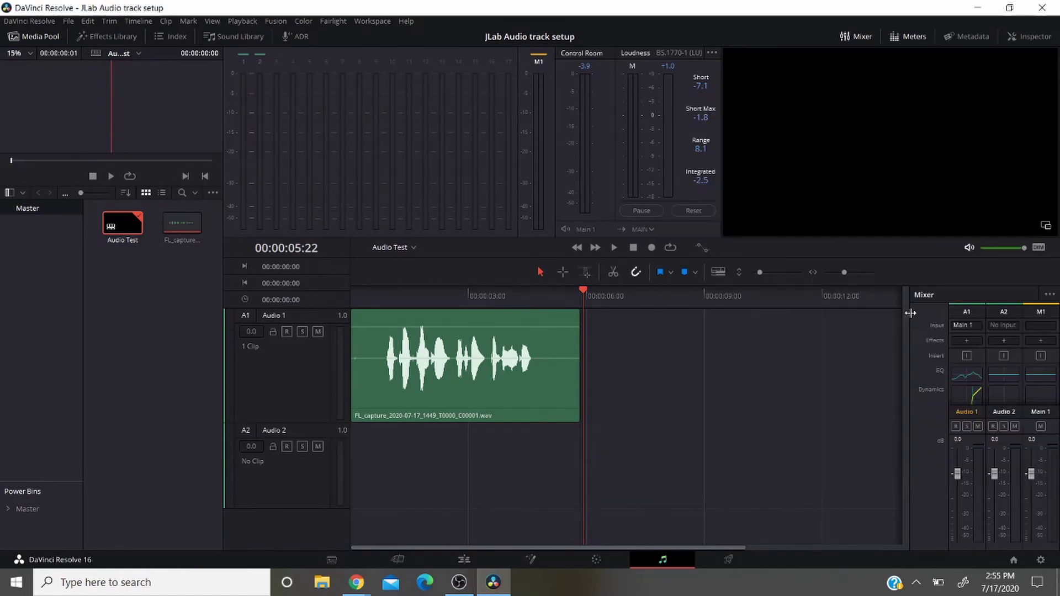
double_click(963, 376)
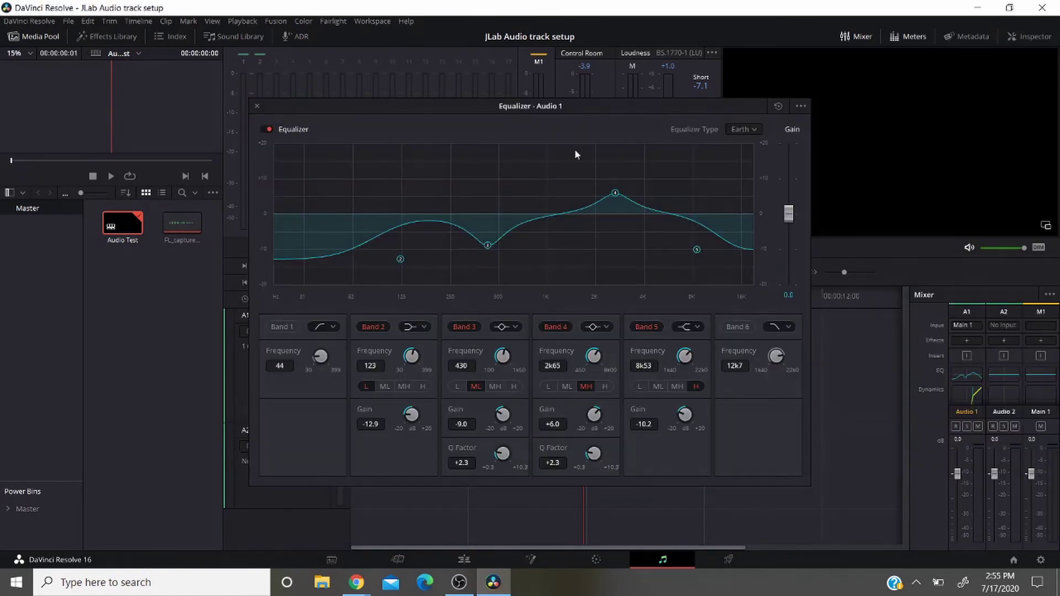
left_click_drag(480, 111, 786, 97)
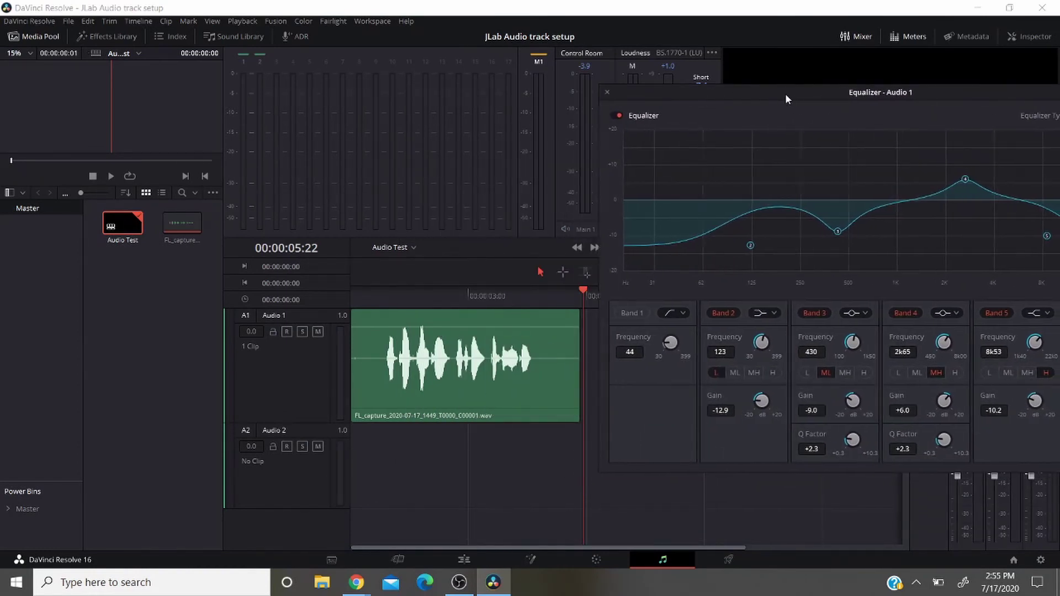
left_click(354, 294)
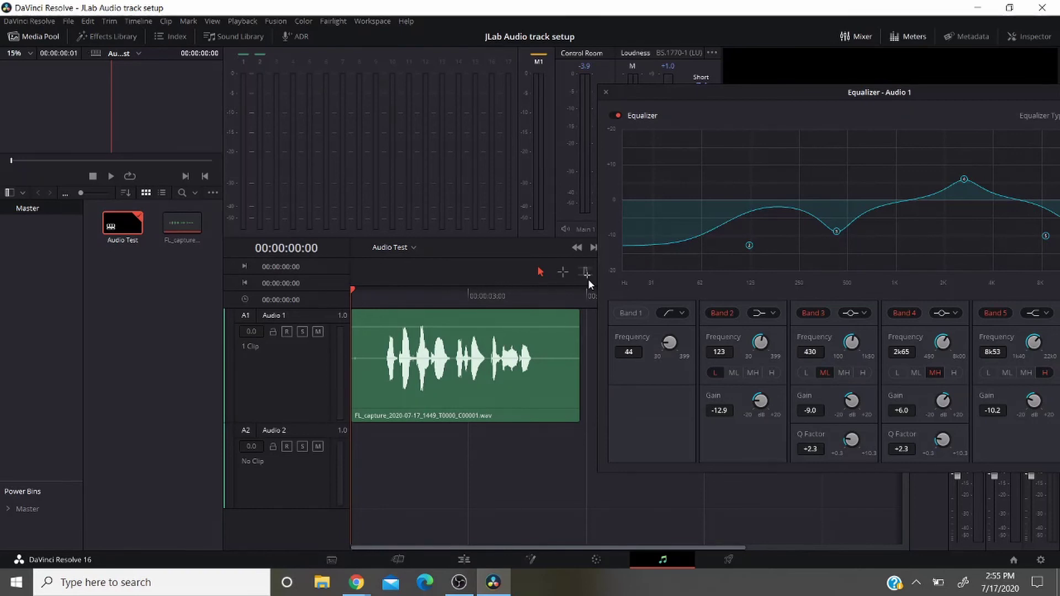
left_click_drag(751, 88, 792, 88)
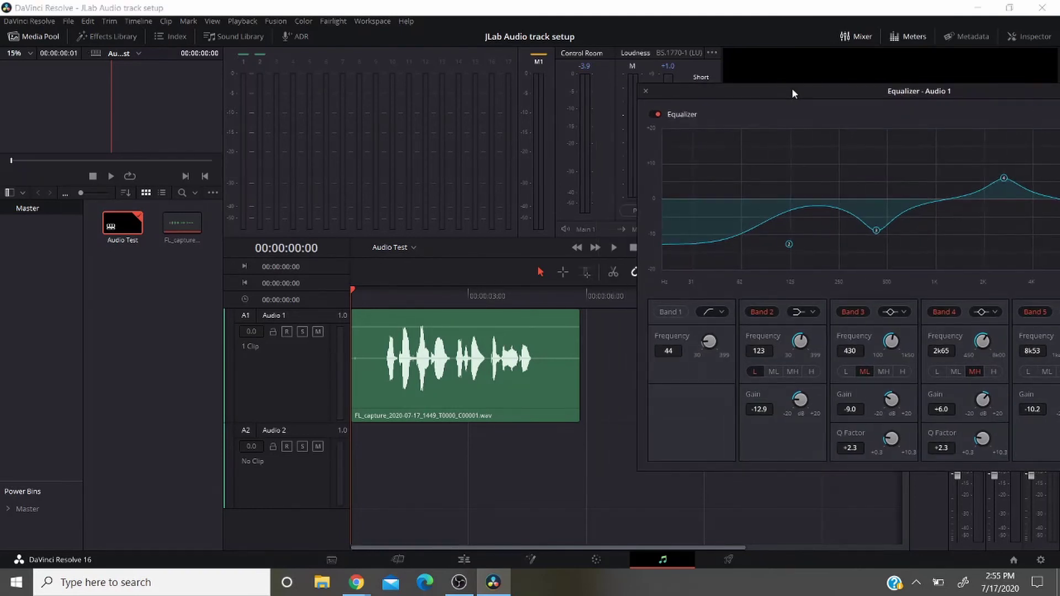
Play the voice clip with the Audio 1 EQ on, then again from the start with it bypassed
left_click(615, 246)
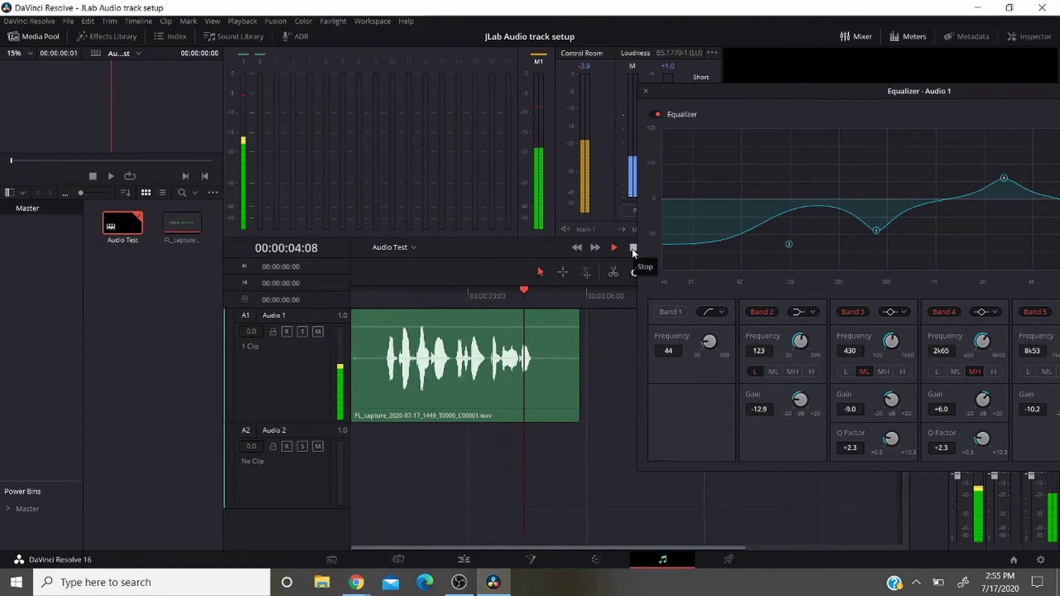
left_click(633, 248)
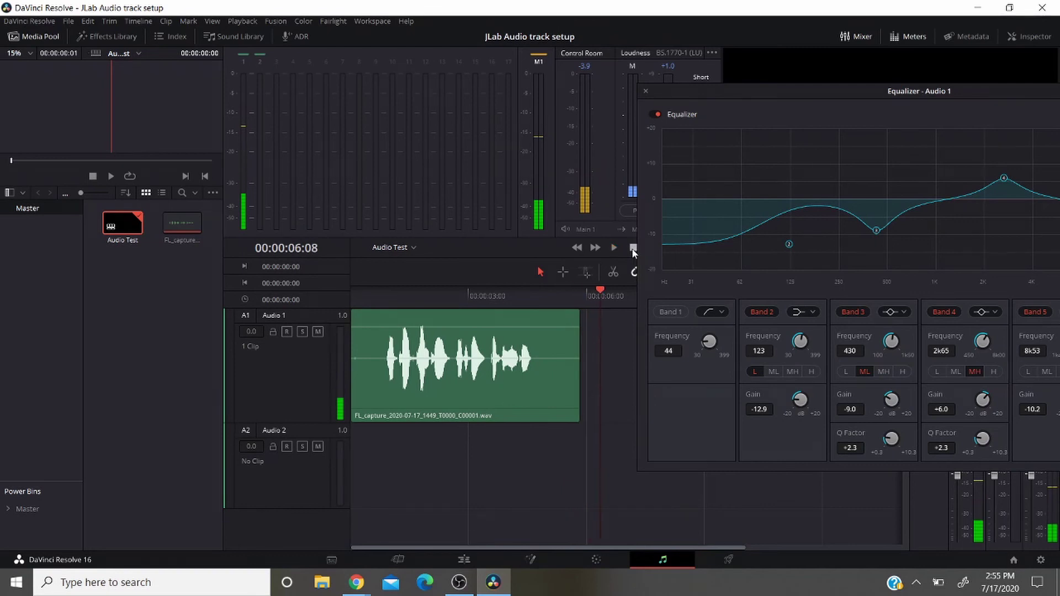
left_click(353, 296)
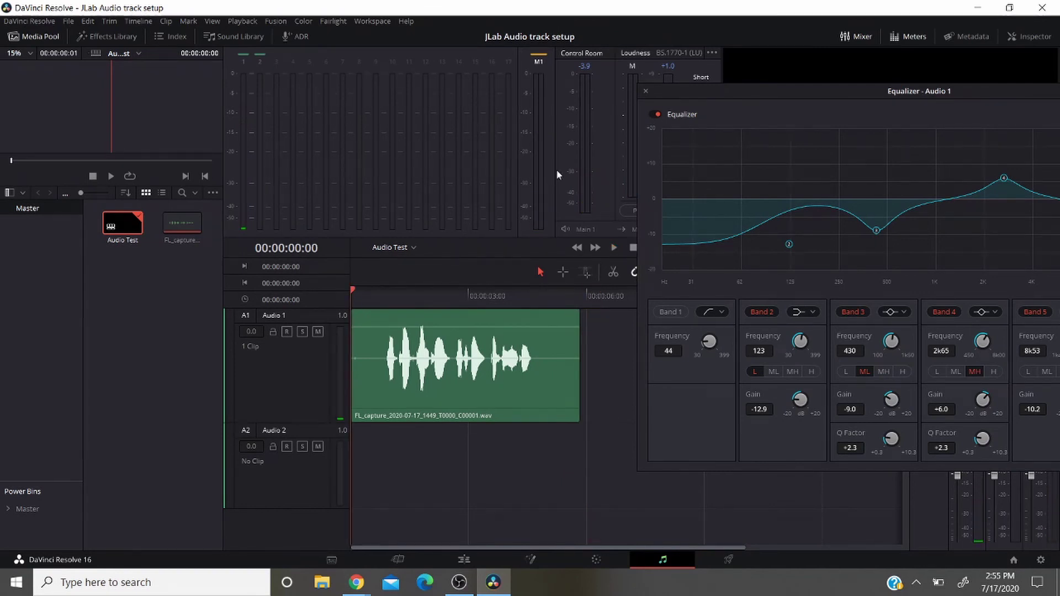
left_click(656, 115)
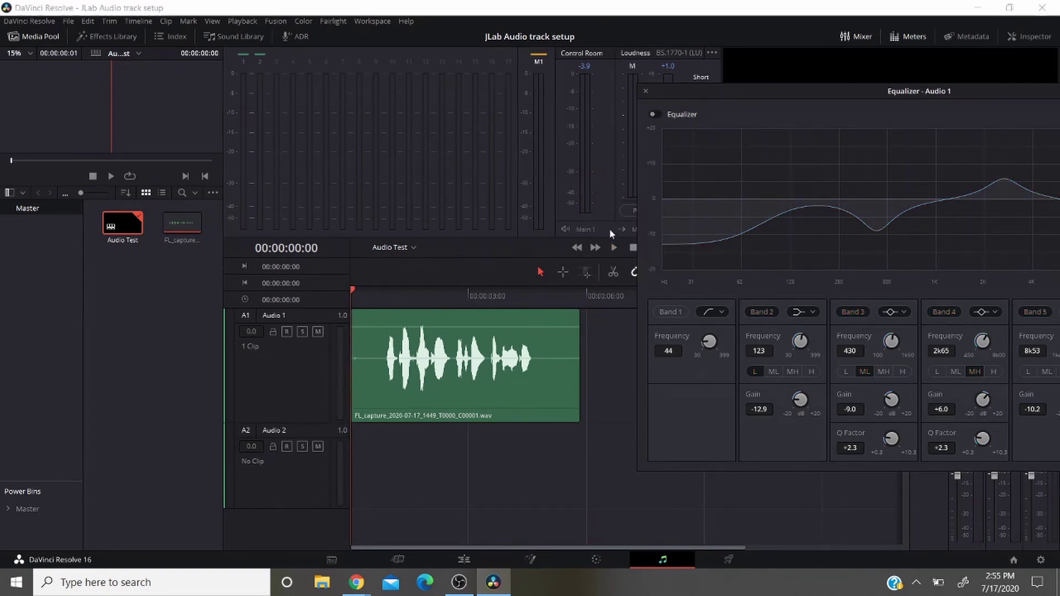
left_click(614, 248)
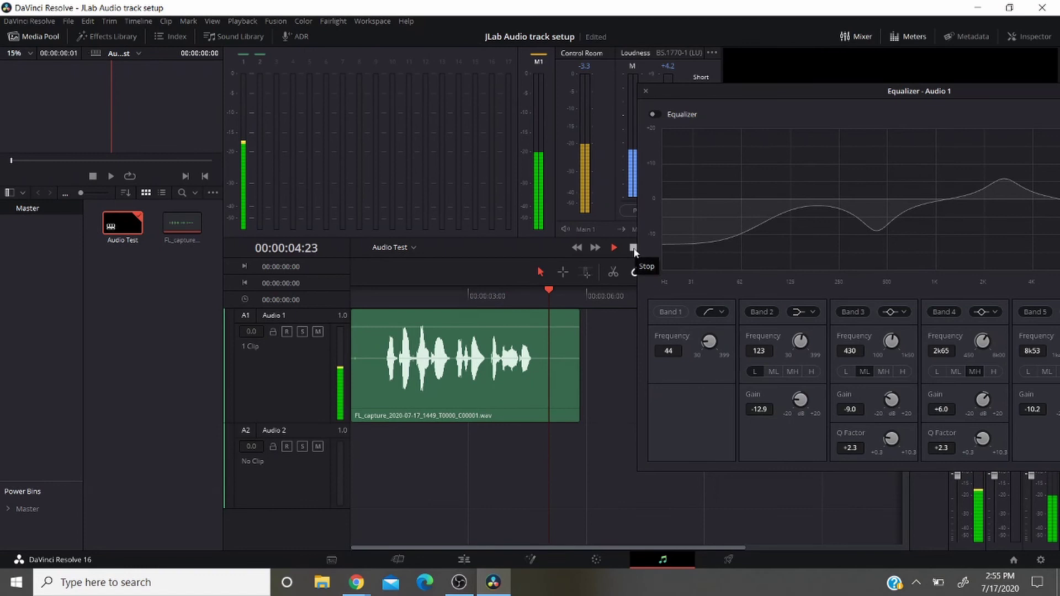
left_click(633, 249)
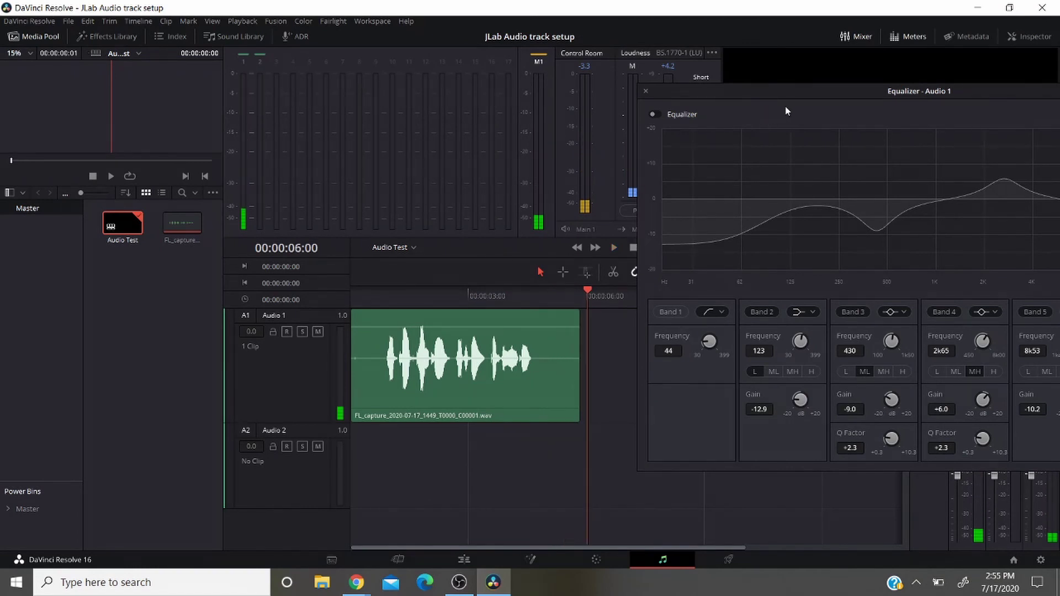
Re-enable the Audio 1 equalizer and save the project
left_click_drag(795, 97, 446, 121)
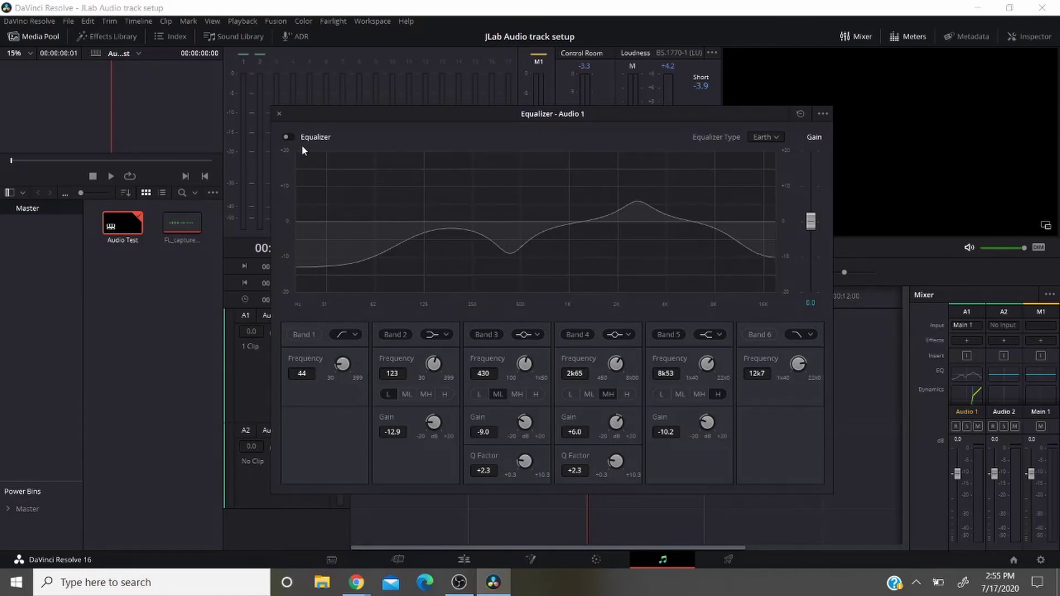
left_click(288, 137)
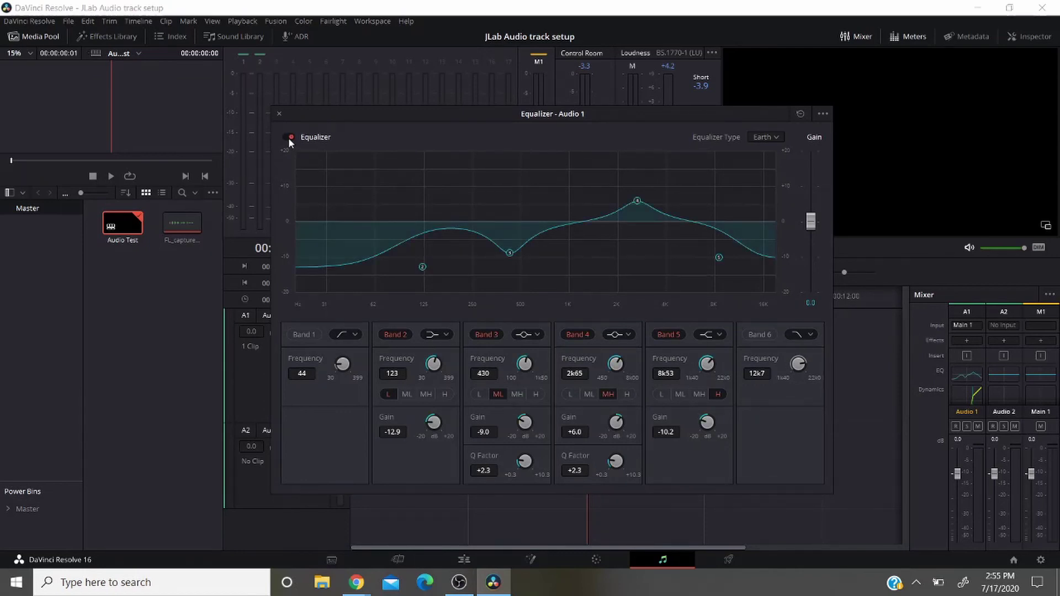
key("ctrl+s")
left_click(279, 115)
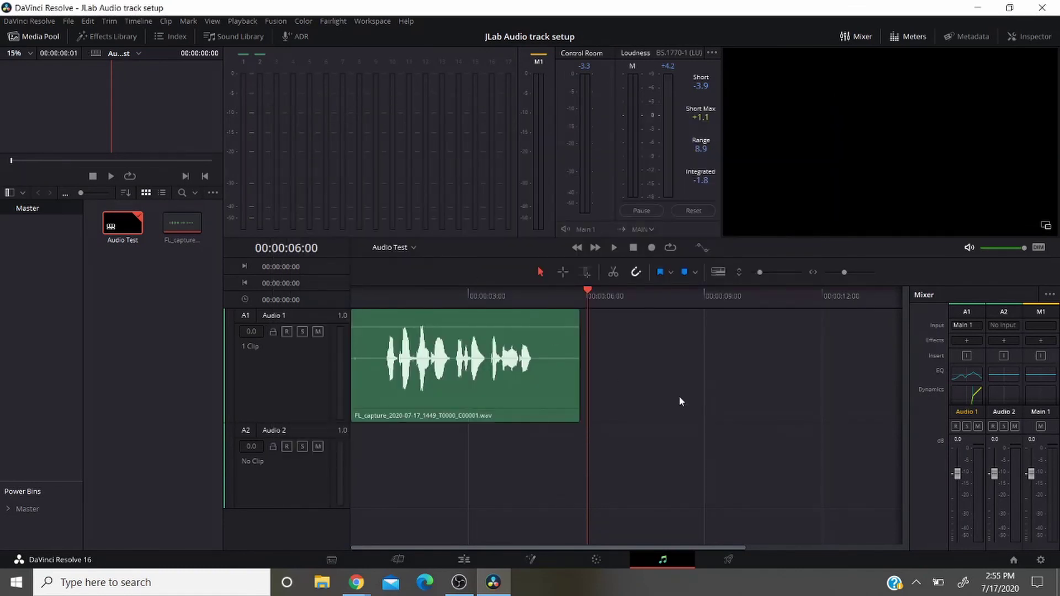